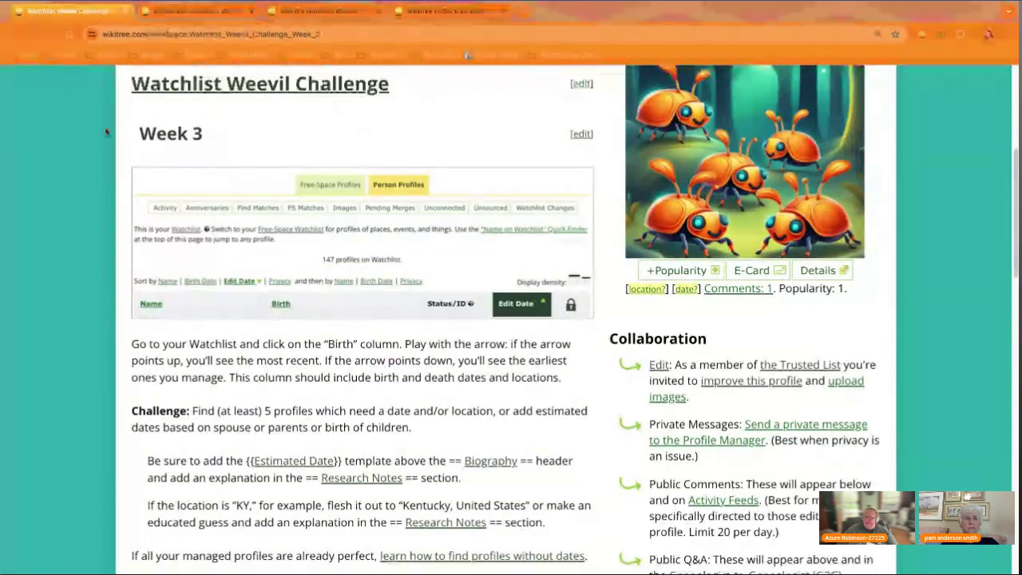
Step: Scroll back up to the top of the Watchlist Weevil Challenge Week 3 page
scroll(105, 132, up, 4)
Step: Open the Watchlist from My WikiTree and sort it by birth date, oldest first
mouse_move(615, 141)
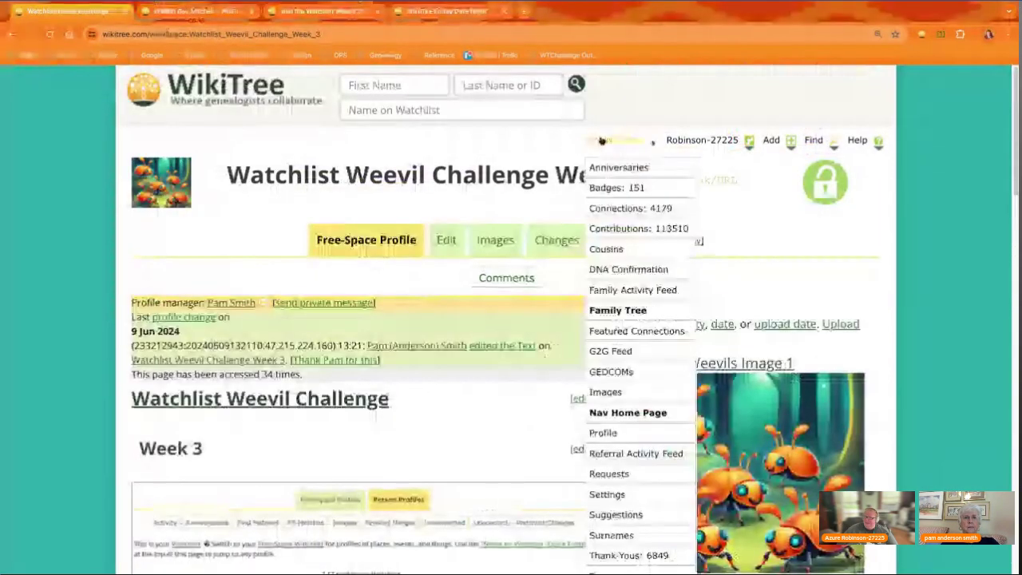
scroll(620, 300, down, 1)
scroll(621, 300, down, 2)
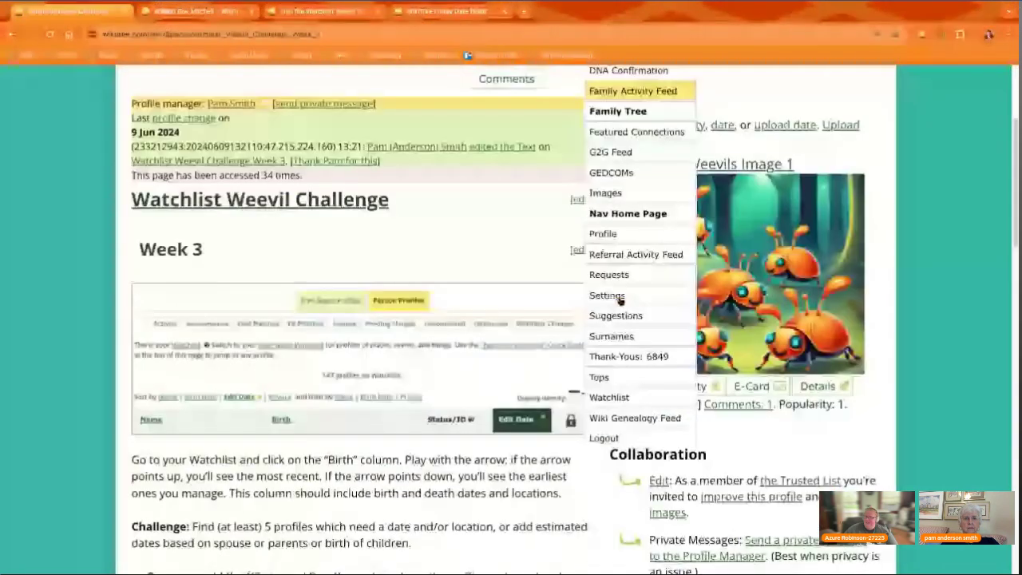
click(610, 397)
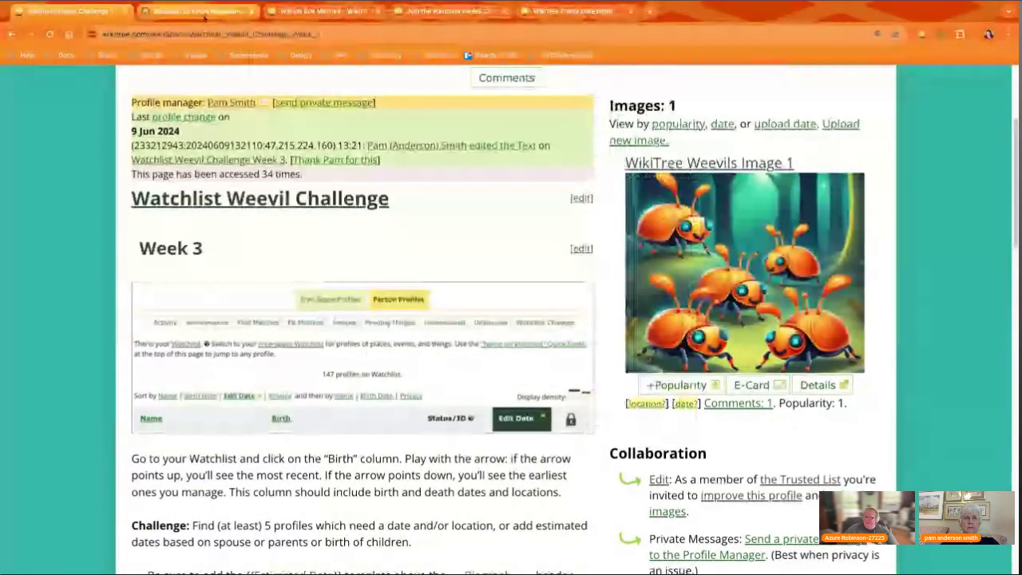
scroll(321, 294, down, 3)
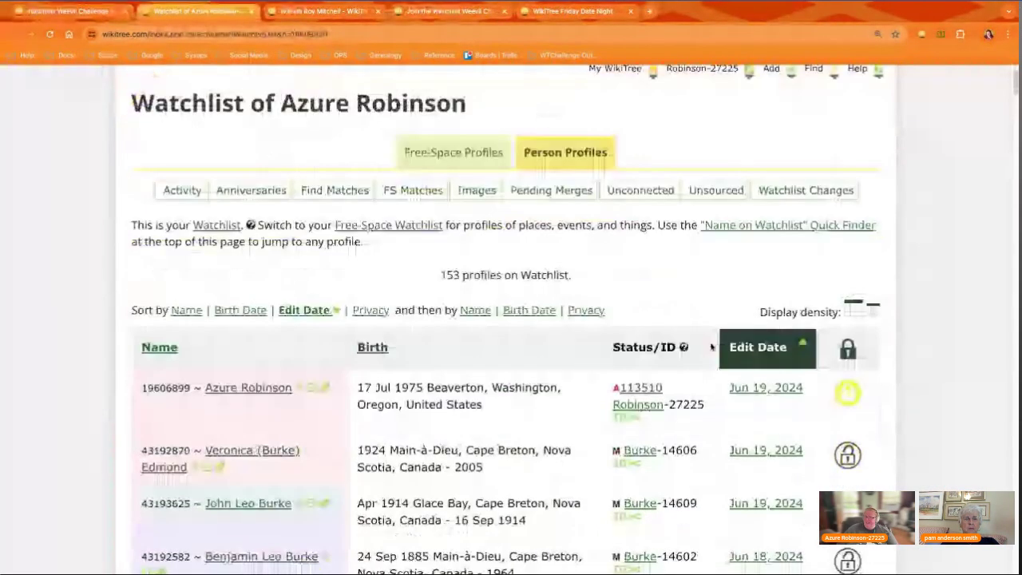
click(372, 313)
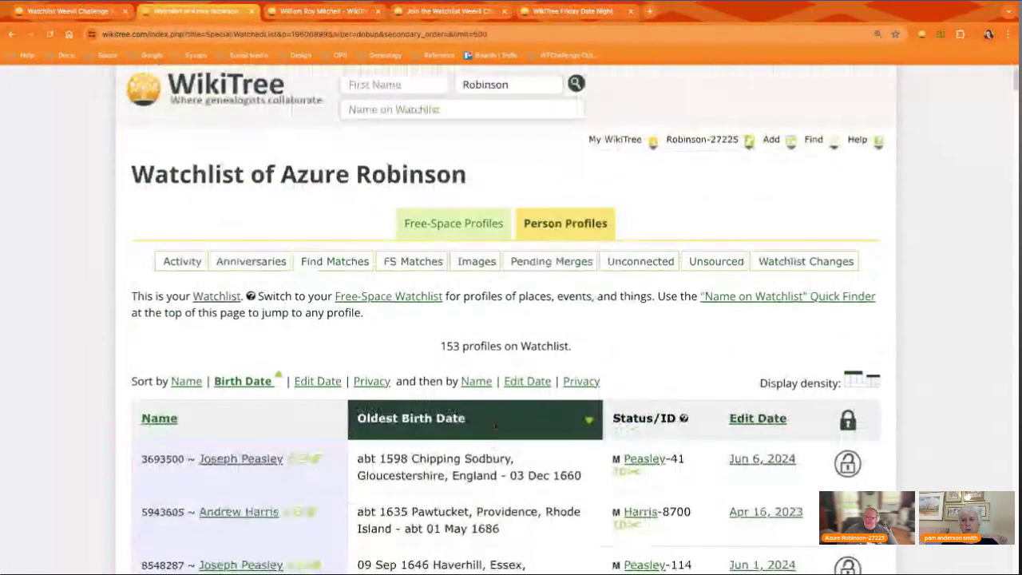
Step: Browse the sorted watchlist, checking it against the Week 3 challenge instructions
scroll(495, 427, down, 2)
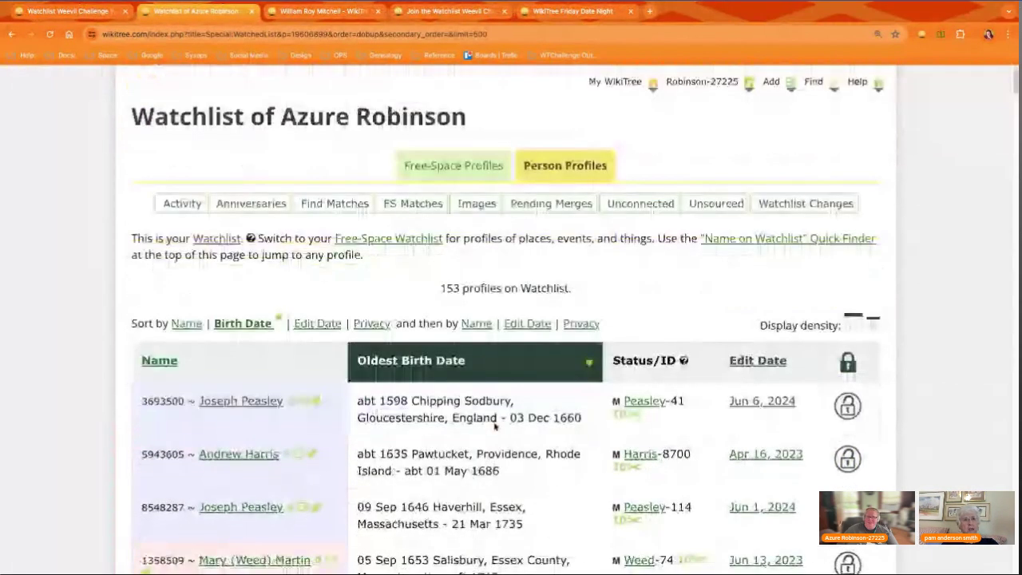
scroll(494, 428, down, 1)
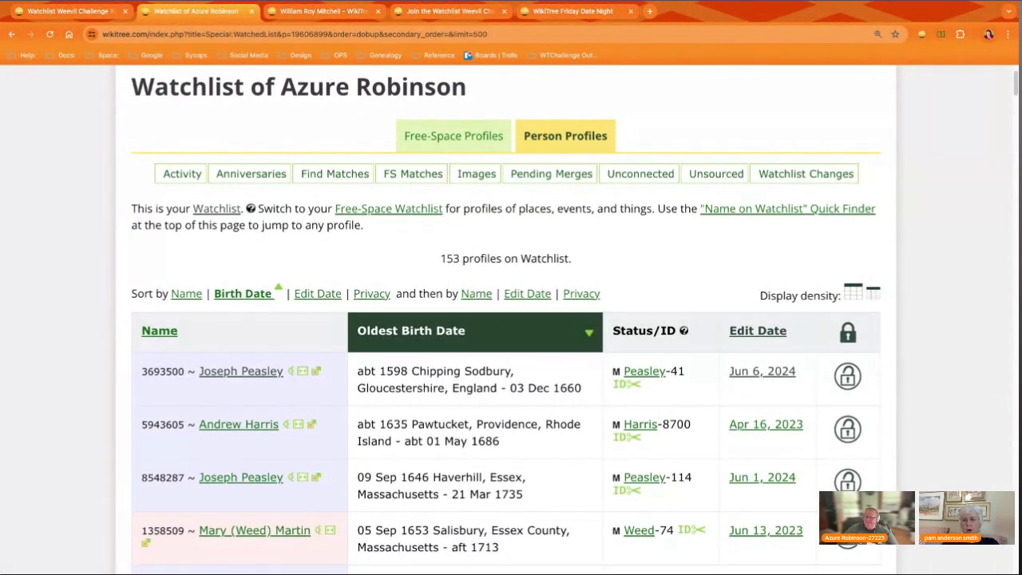
scroll(511, 319, down, 1)
scroll(526, 369, down, 5)
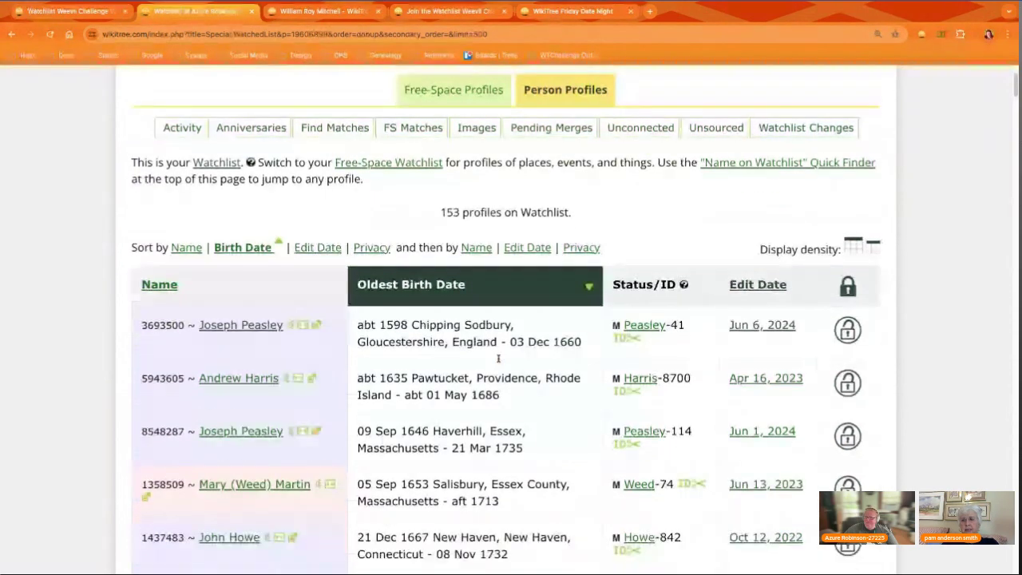
scroll(526, 368, down, 2)
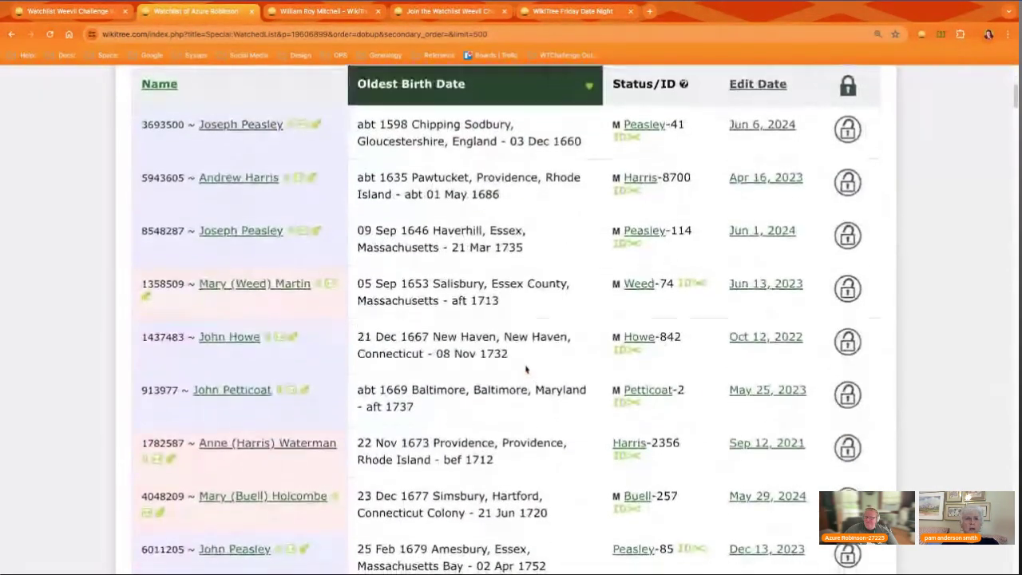
scroll(511, 319, down, 1)
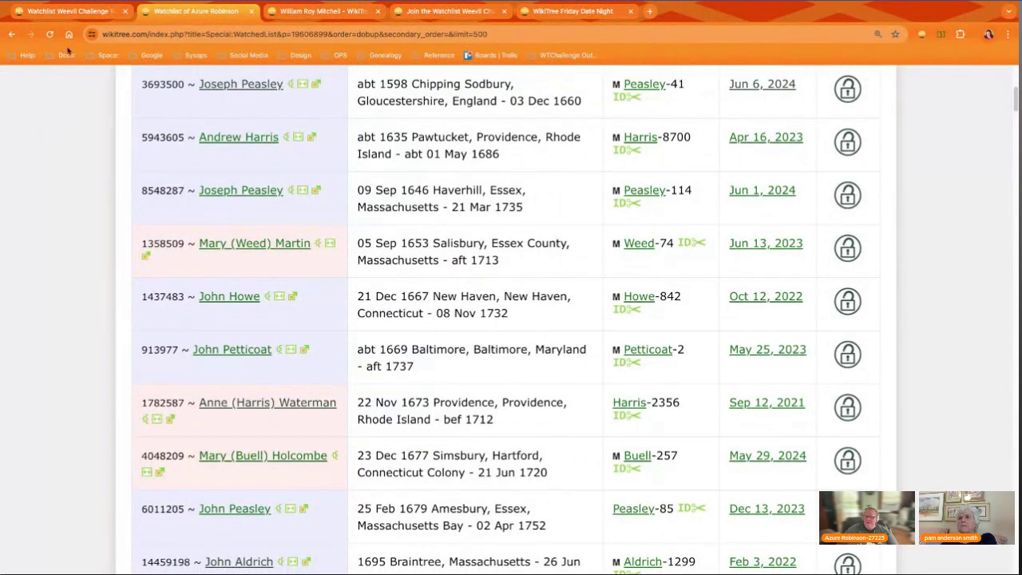
click(78, 11)
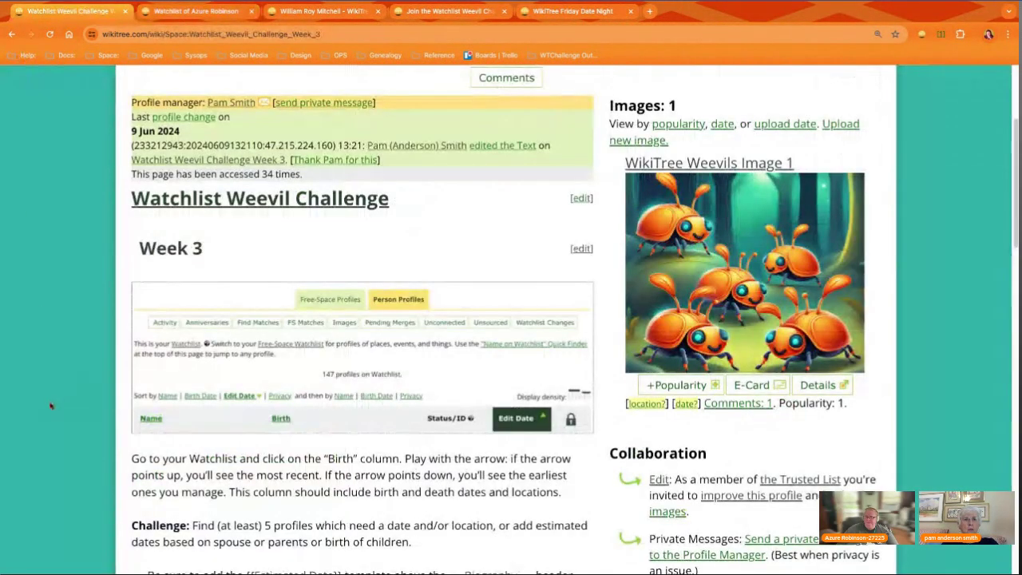
scroll(50, 405, down, 4)
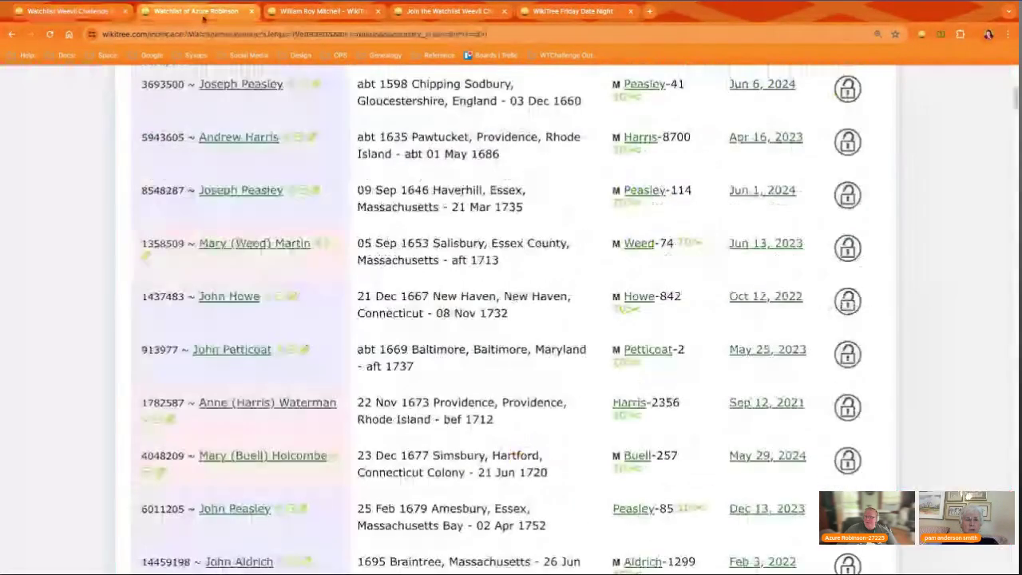
click(203, 14)
scroll(96, 415, down, 1)
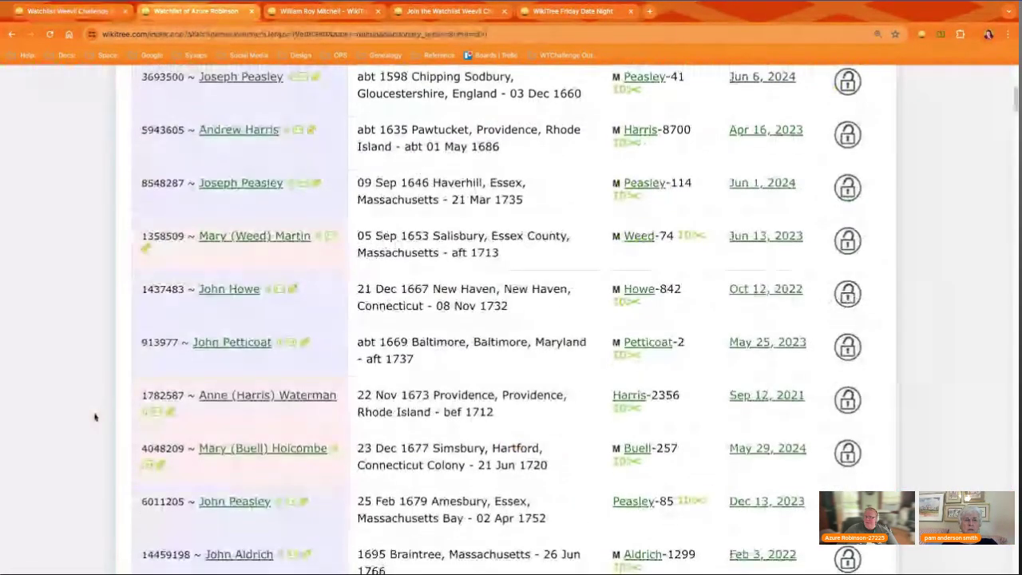
scroll(94, 417, down, 1)
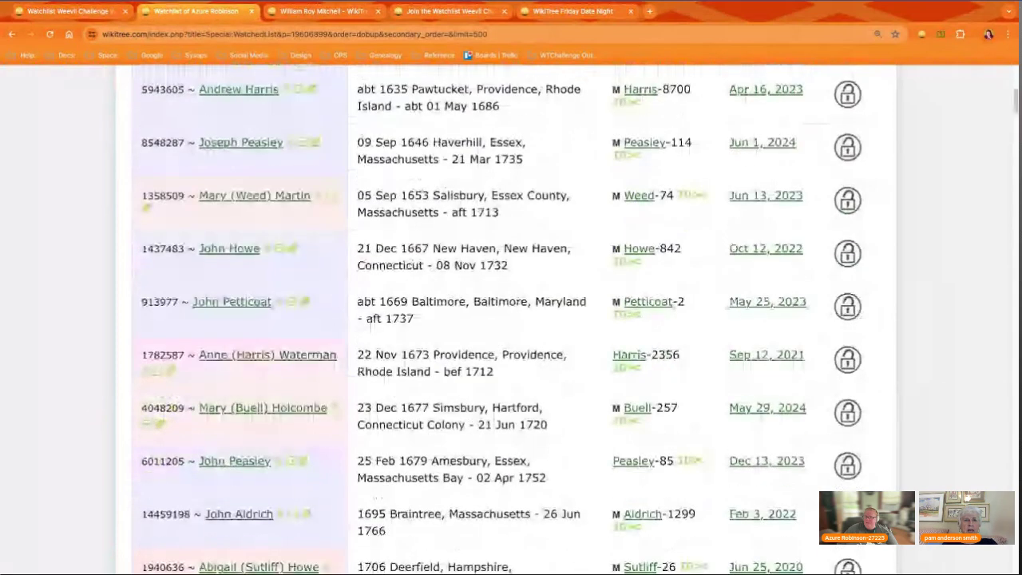
scroll(511, 319, down, 1)
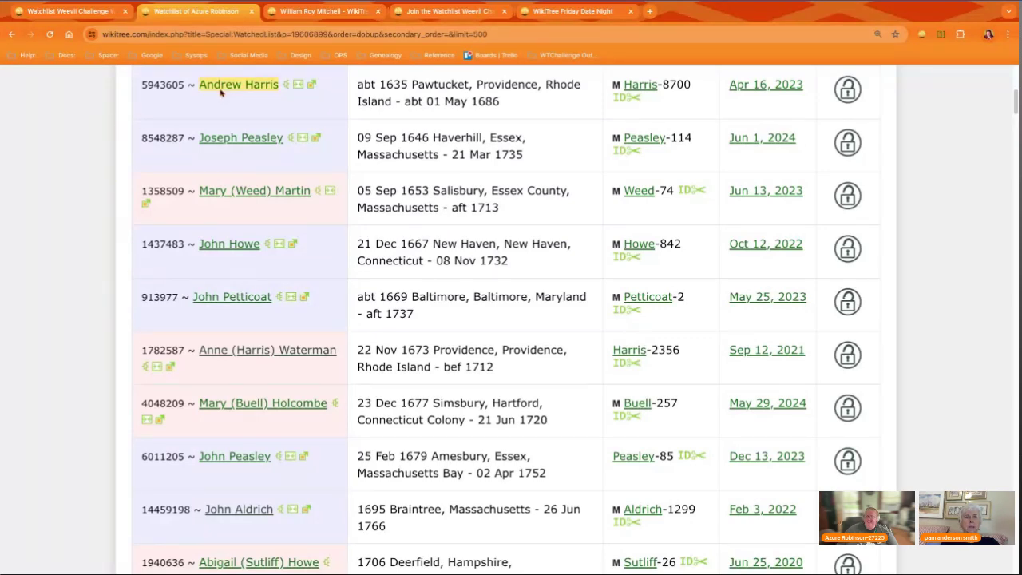
click(329, 13)
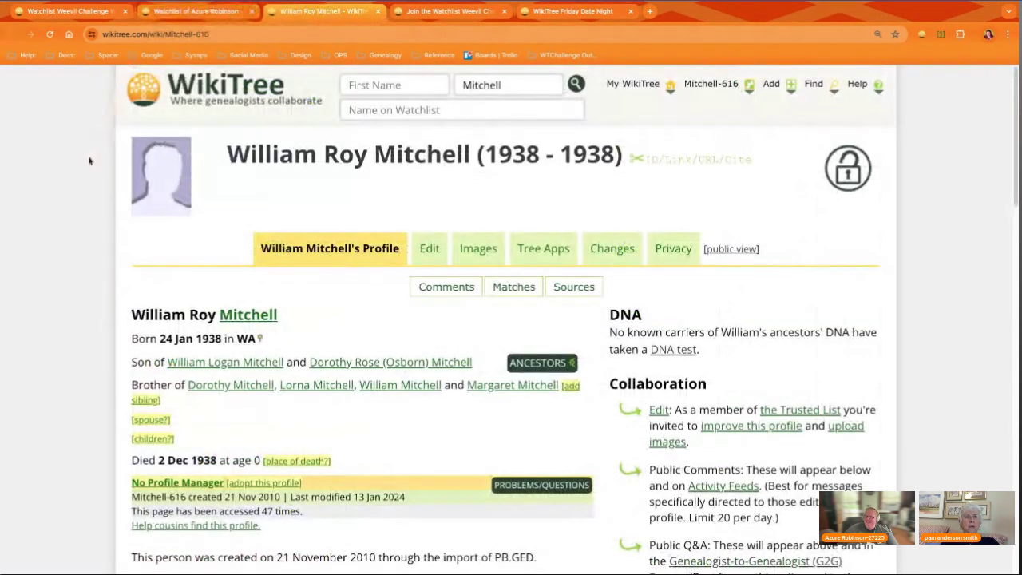
scroll(59, 269, down, 1)
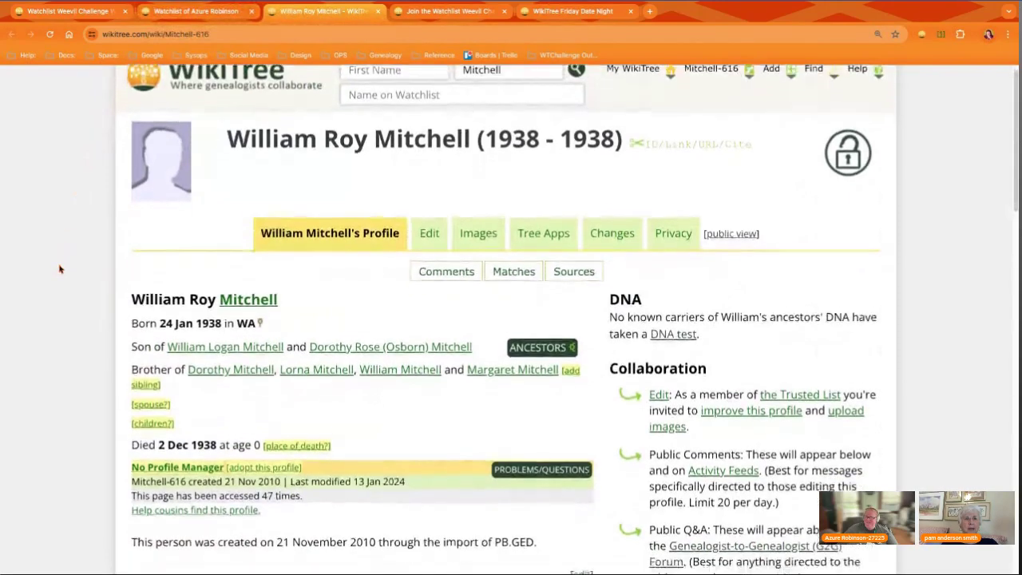
scroll(511, 319, down, 1)
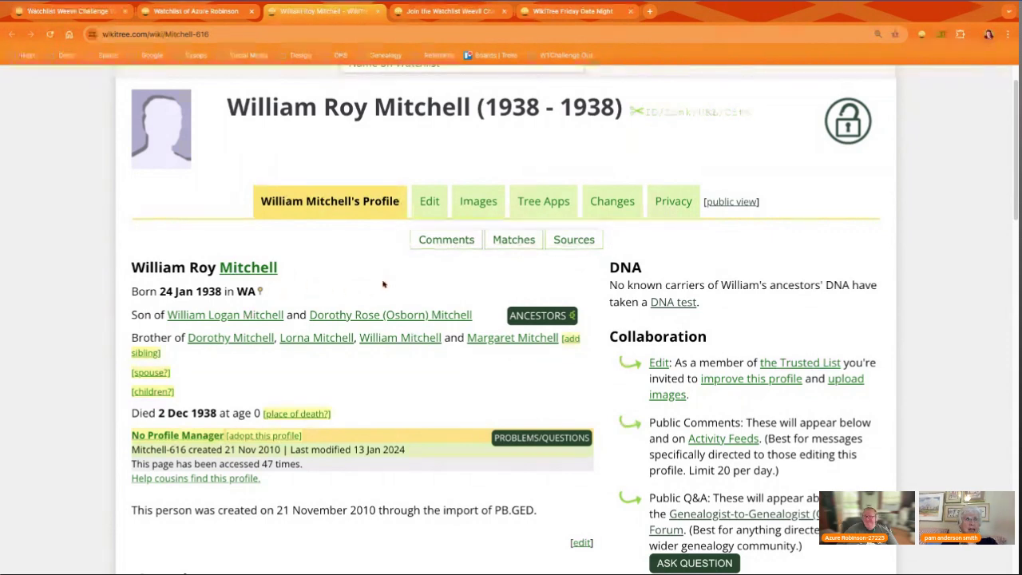
scroll(384, 283, down, 4)
scroll(457, 325, up, 3)
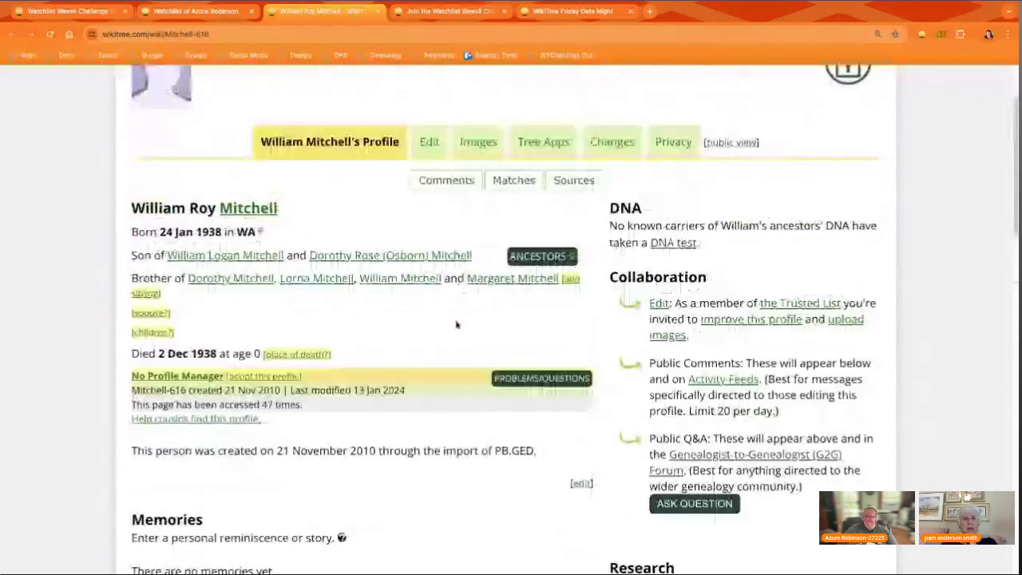
middle_click(257, 257)
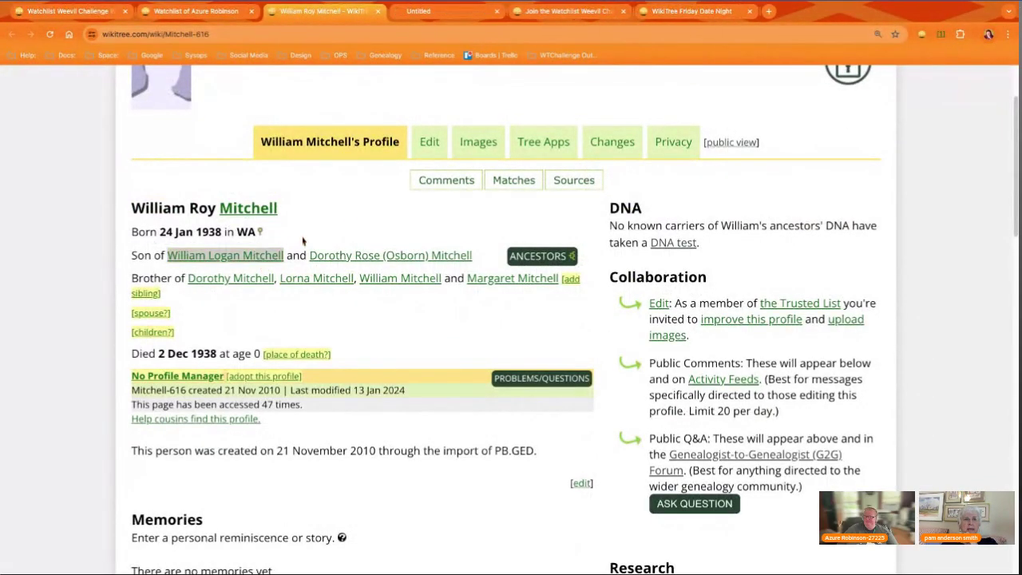
click(452, 12)
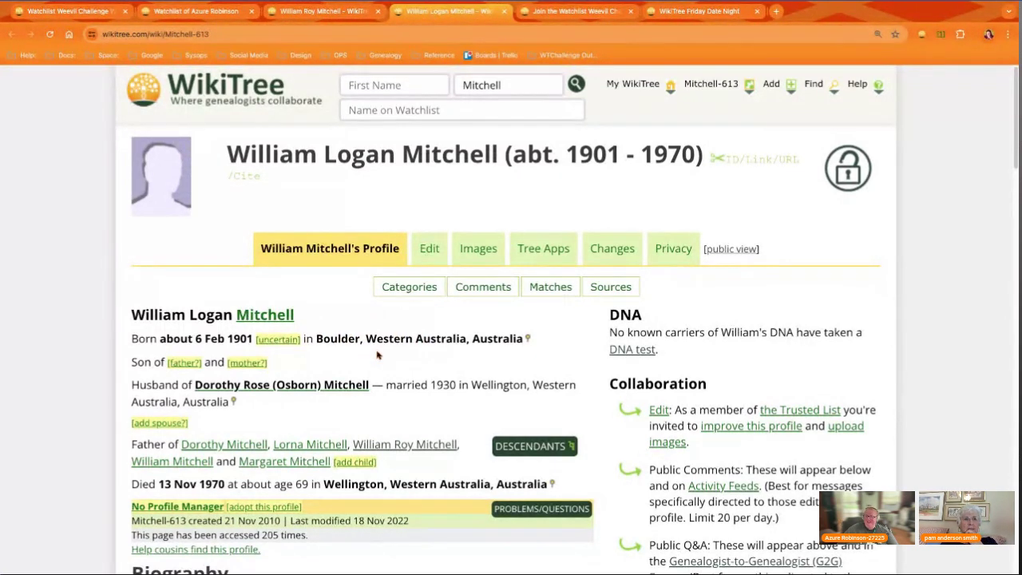
click(335, 11)
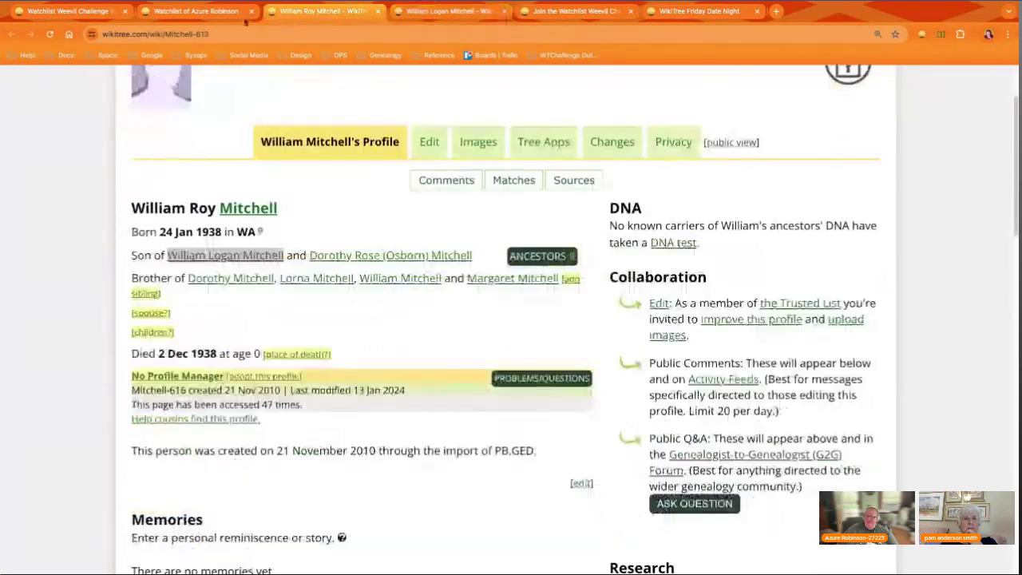
Step: Edit the profile and change Birth Place from WA to 'Western Australia, Australia', marked uncertain
click(429, 141)
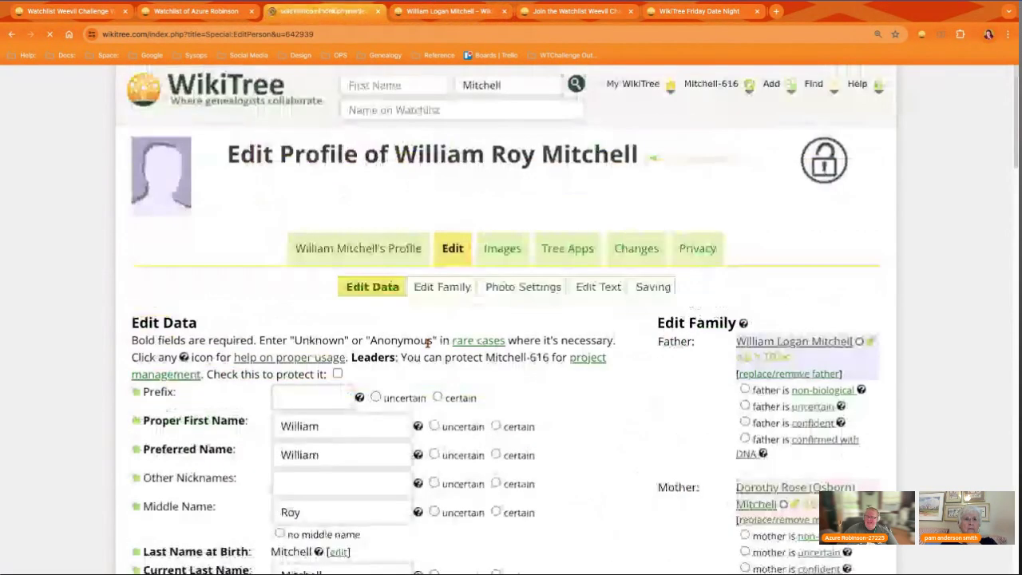
scroll(683, 346, down, 3)
scroll(682, 346, down, 2)
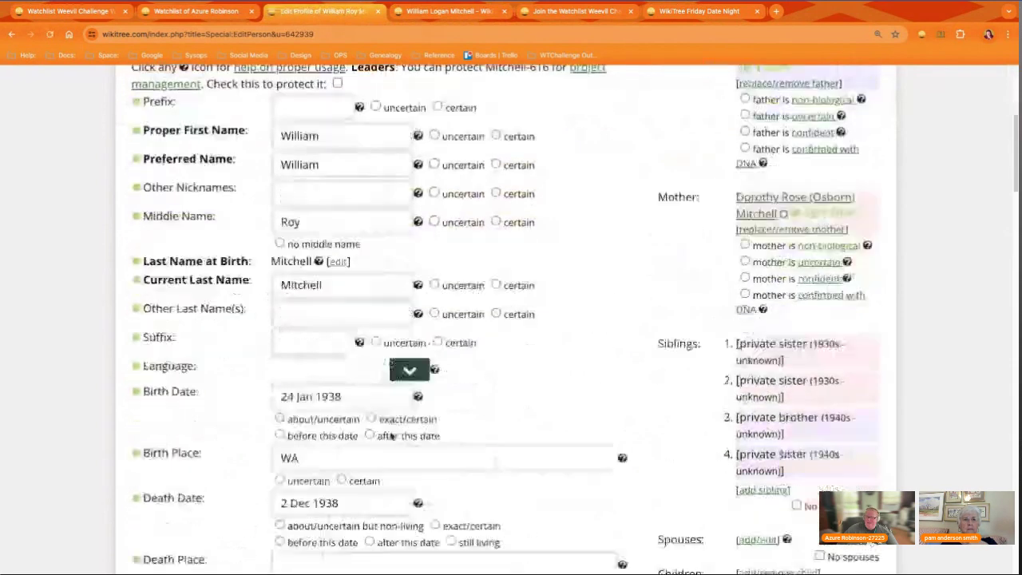
double_click(334, 341)
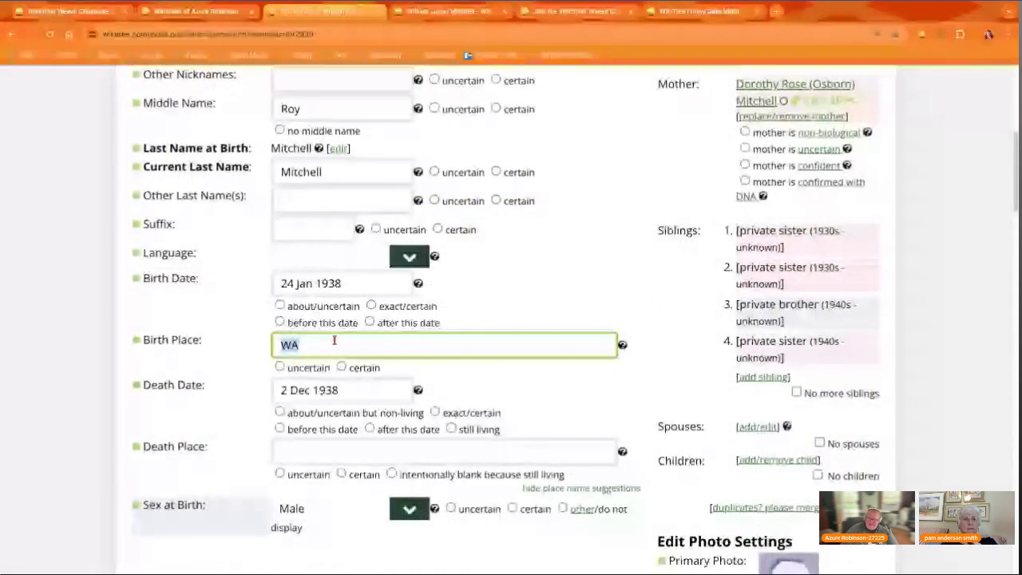
text(W)
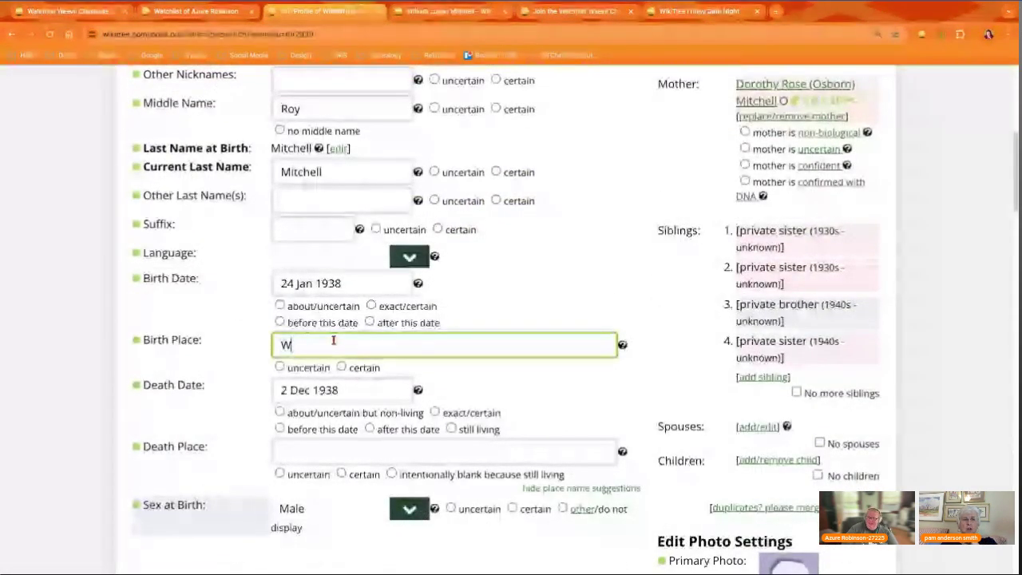
text(estern)
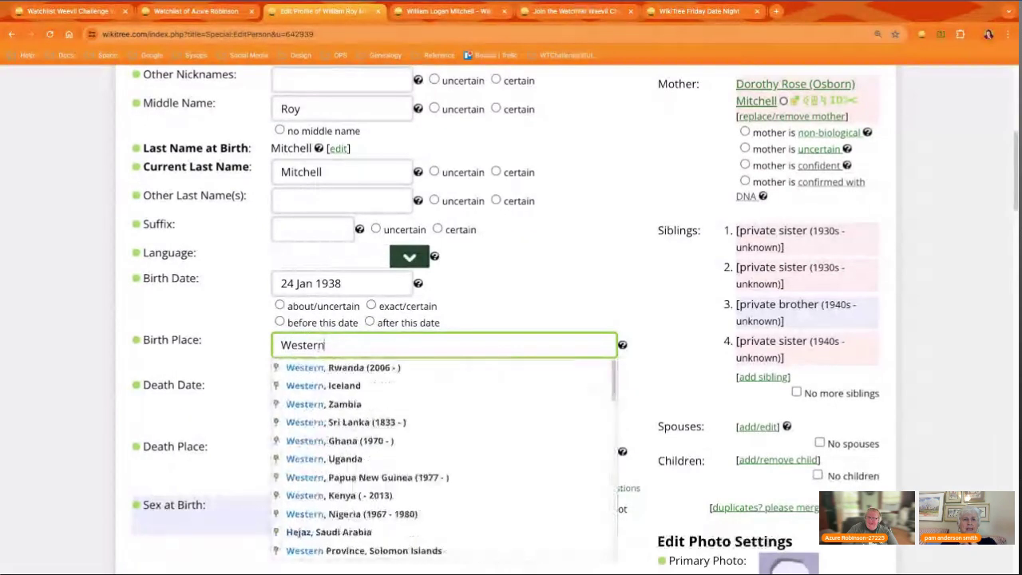
text( Aust)
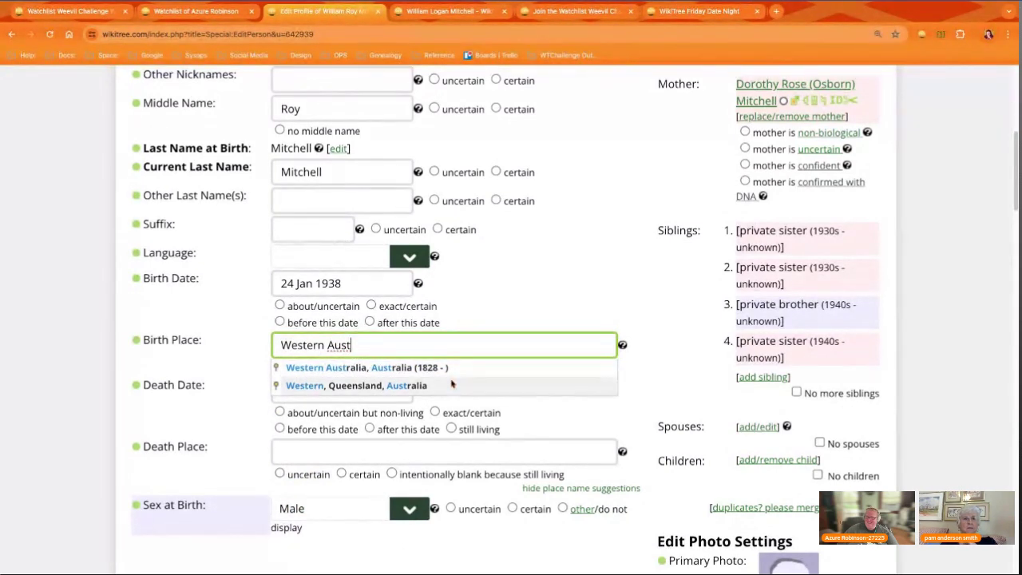
click(467, 370)
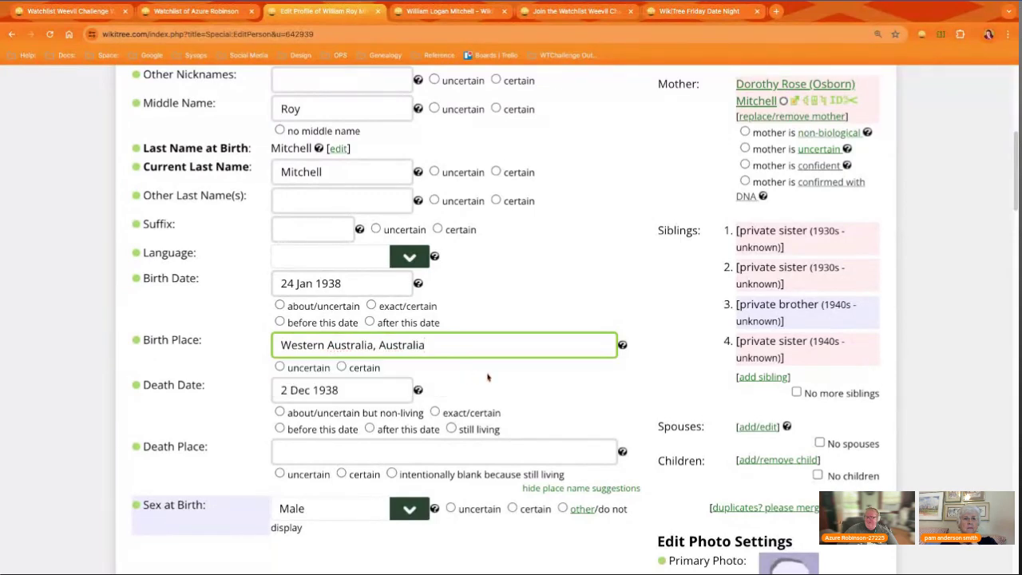
scroll(532, 381, down, 2)
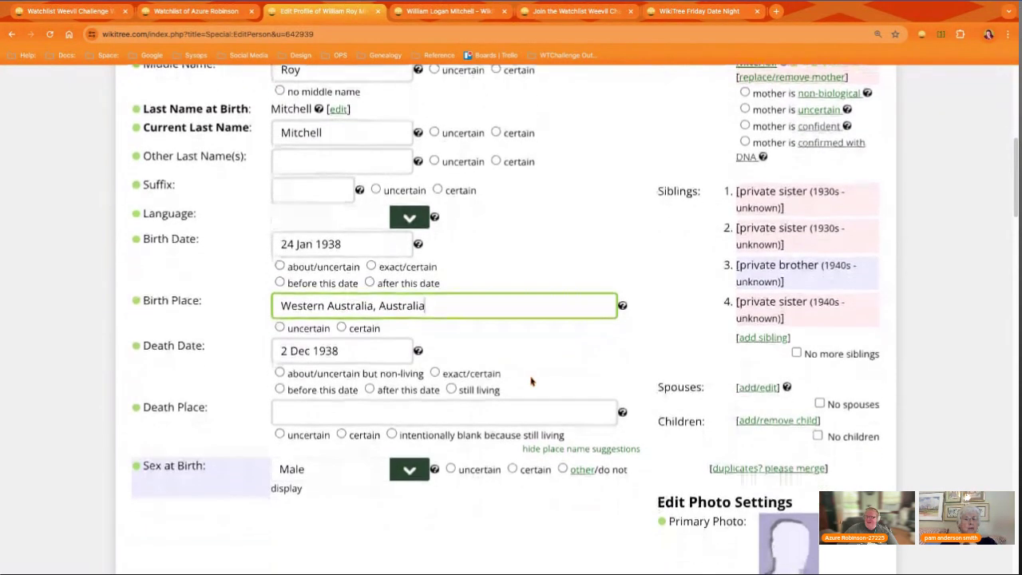
scroll(551, 346, down, 3)
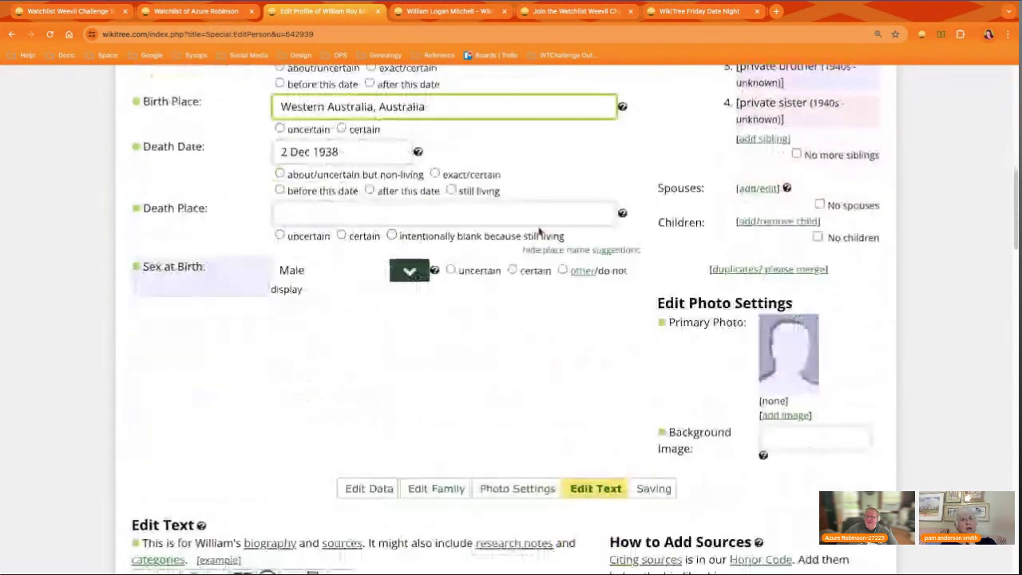
click(320, 132)
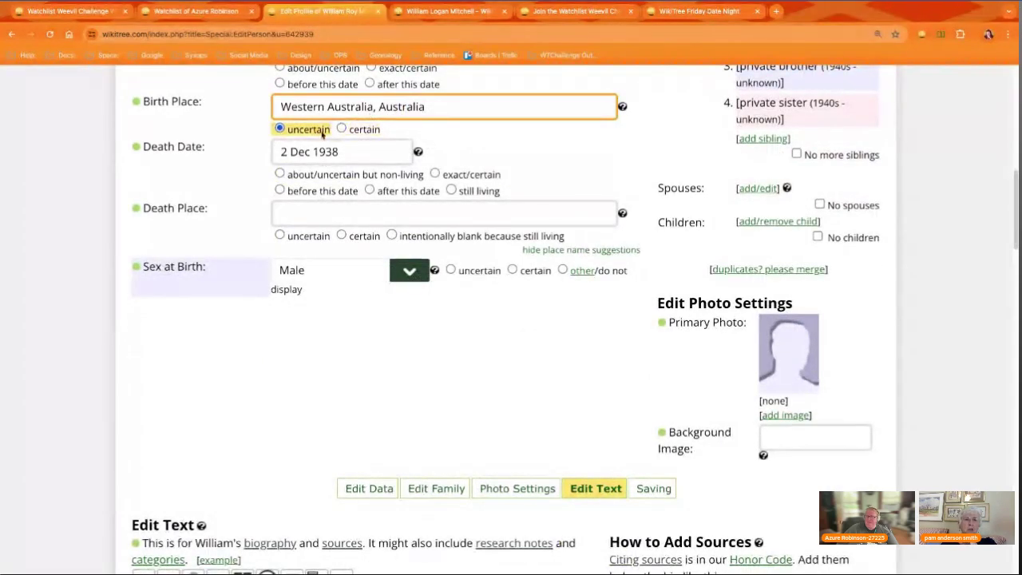
Step: Copy the birth place into Death Place and mark it uncertain too
triple_click(447, 106)
key(ctrl+c)
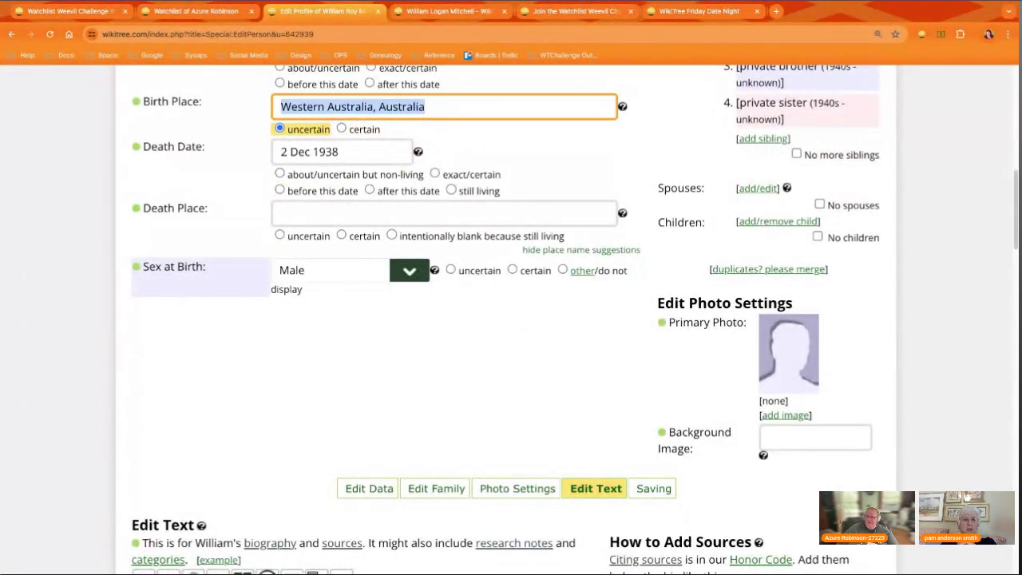
click(399, 213)
key(ctrl+v)
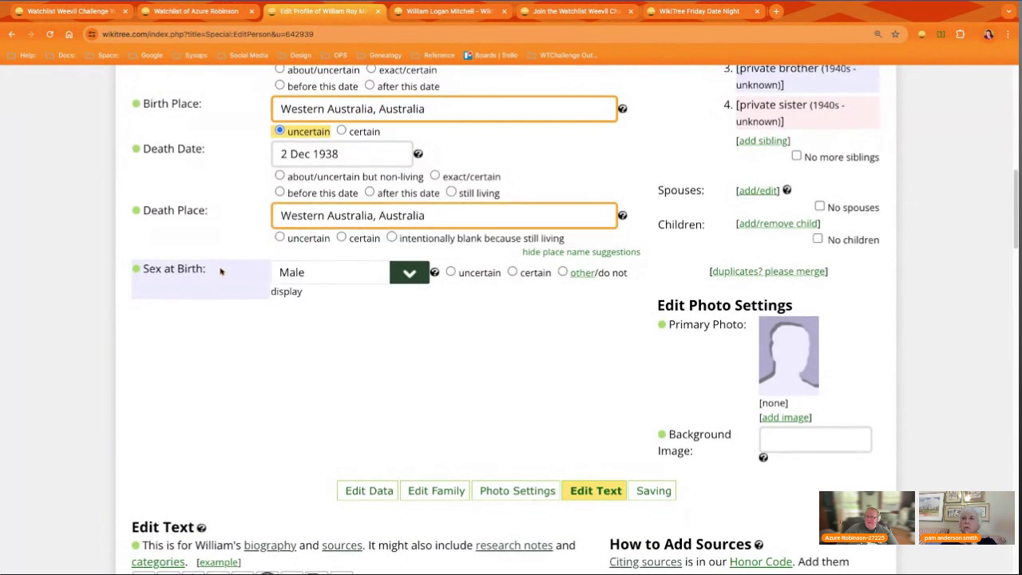
click(279, 238)
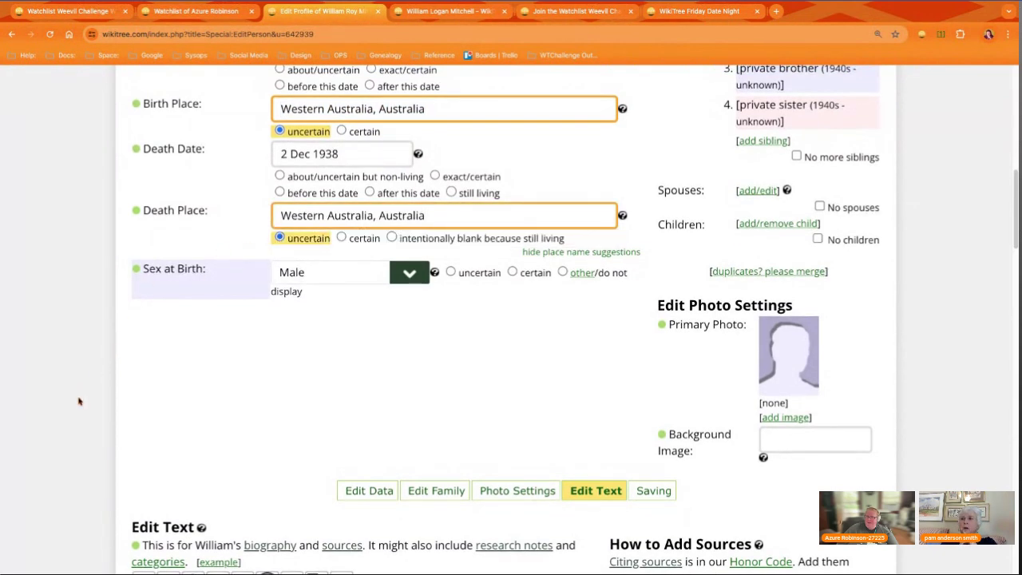
Step: Replace the biography's import note with the Biography and Sources header template
scroll(78, 402, down, 2)
scroll(79, 402, down, 2)
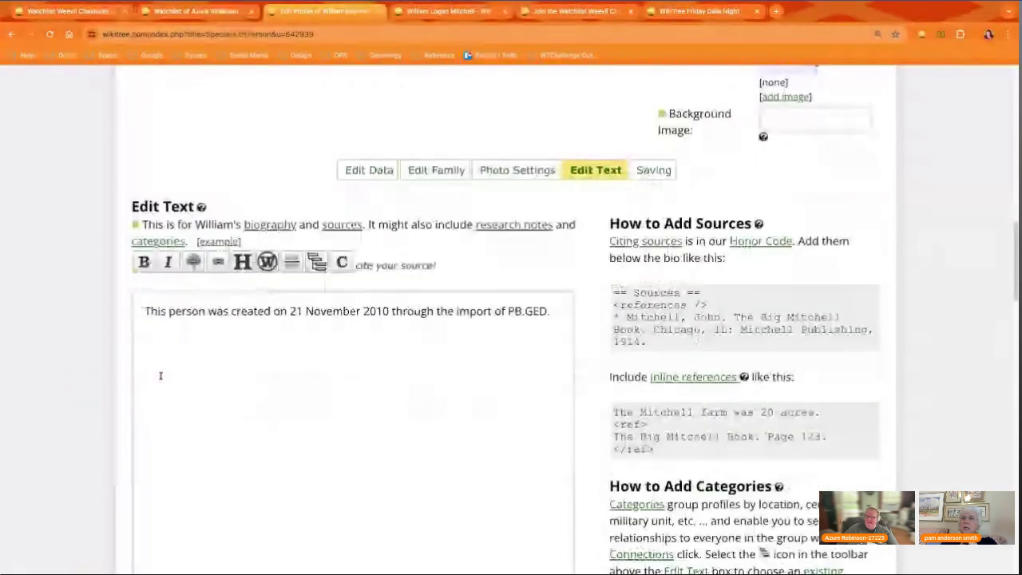
triple_click(159, 375)
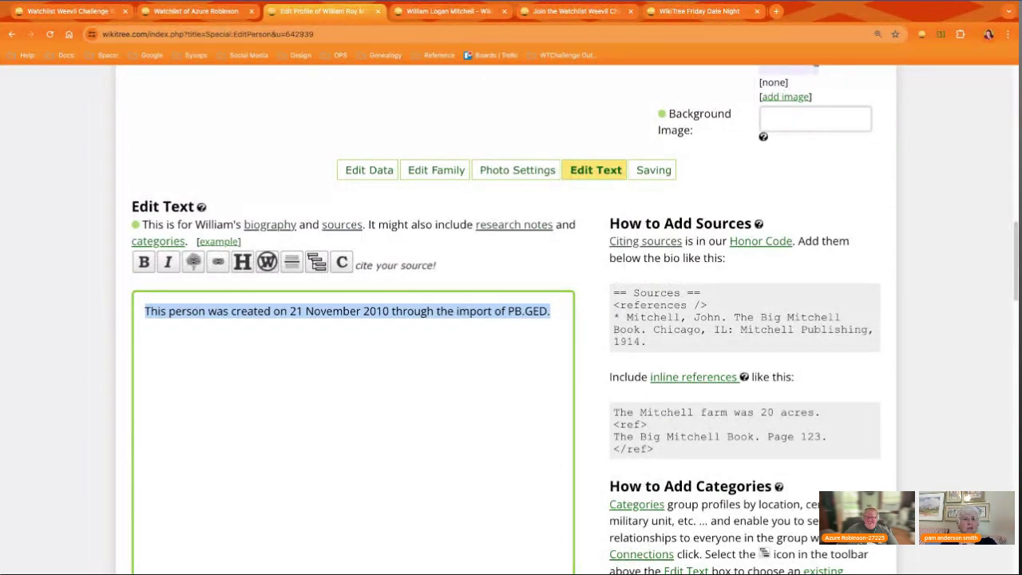
key(alt+Tab)
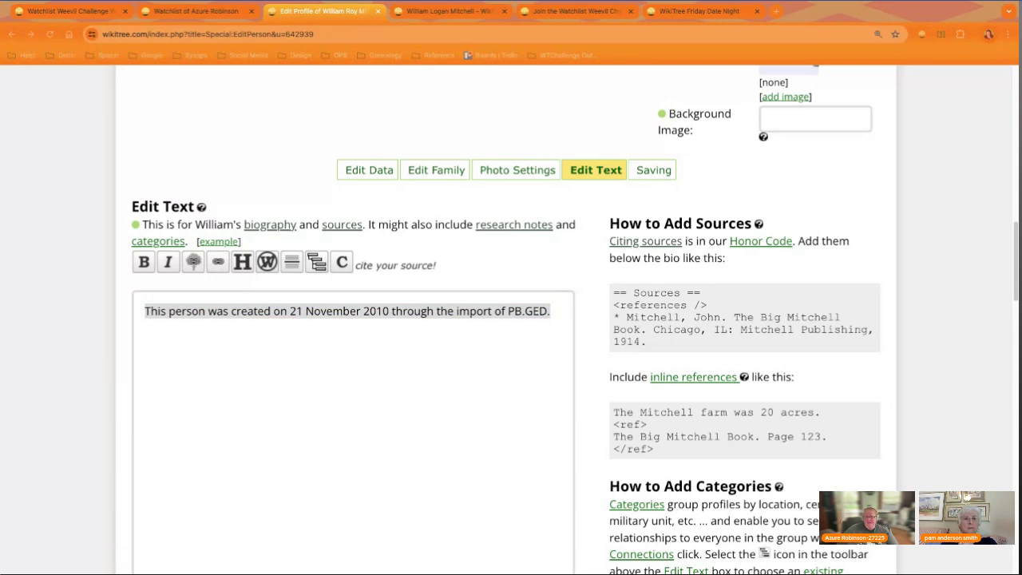
key(alt+Tab)
text(== Biography == == Sources == <references />)
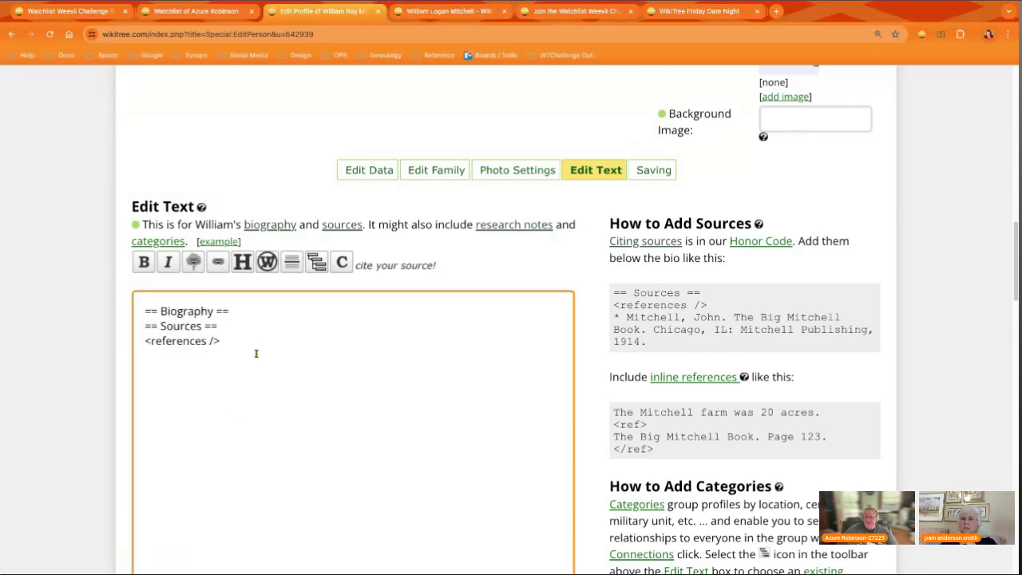
Step: Add a '== Research Notes ==' heading with a signed note on estimating birth and death locations from the father's profile
click(252, 311)
key(Return)
text(==)
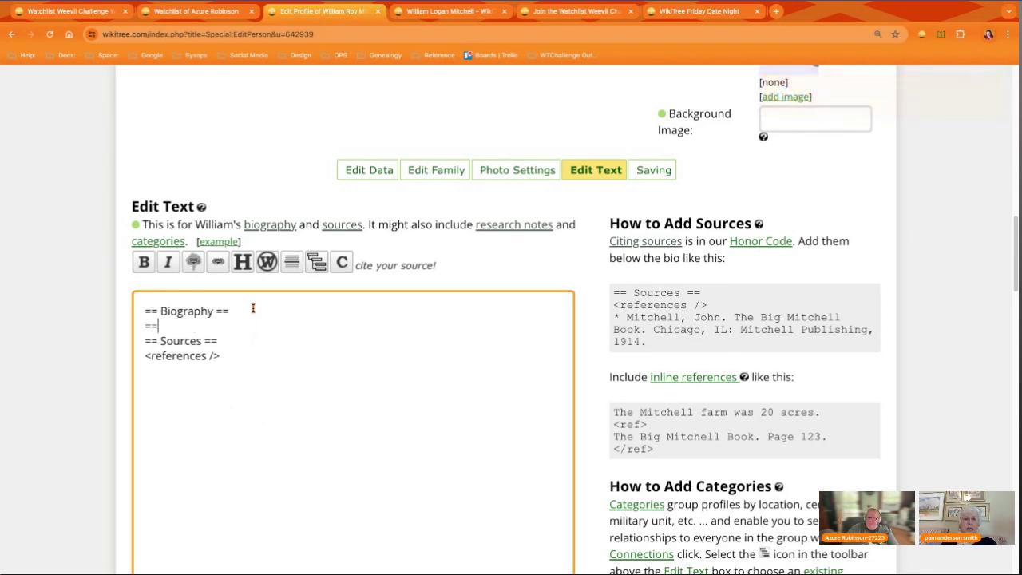
text( Research Not)
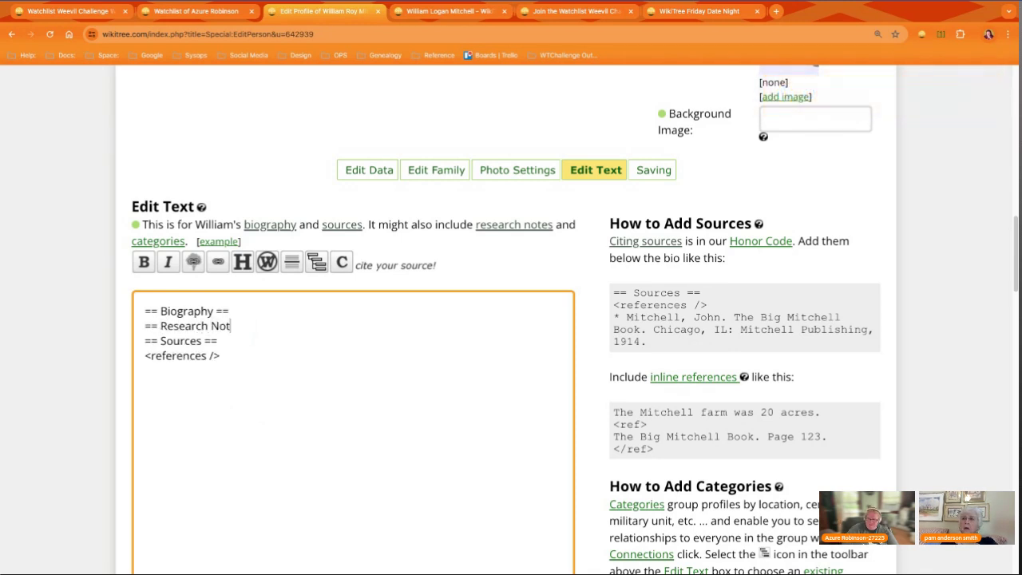
text(es ==)
key(Return)
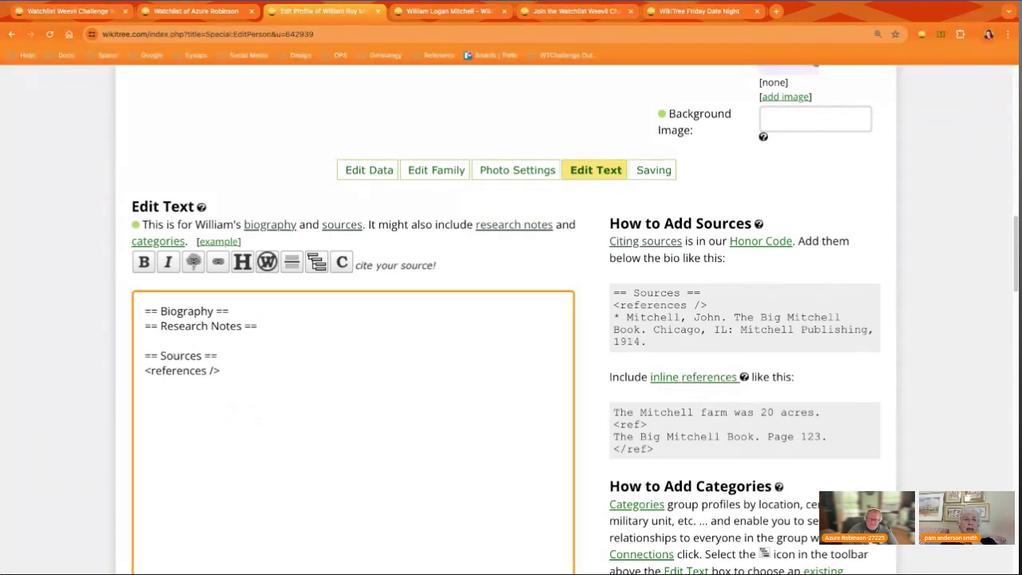
text(Estimate)
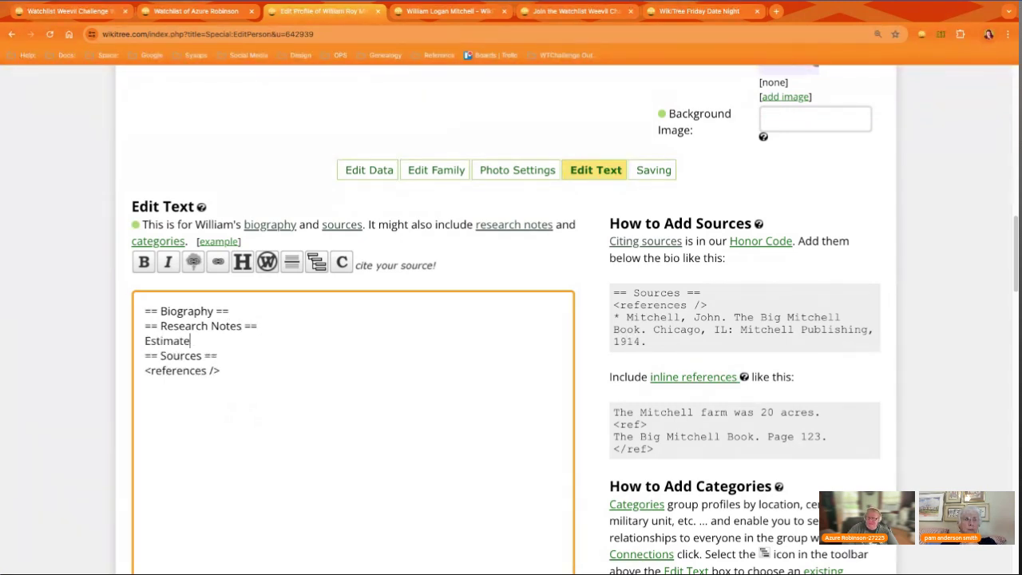
text(d the location for birth and ddea)
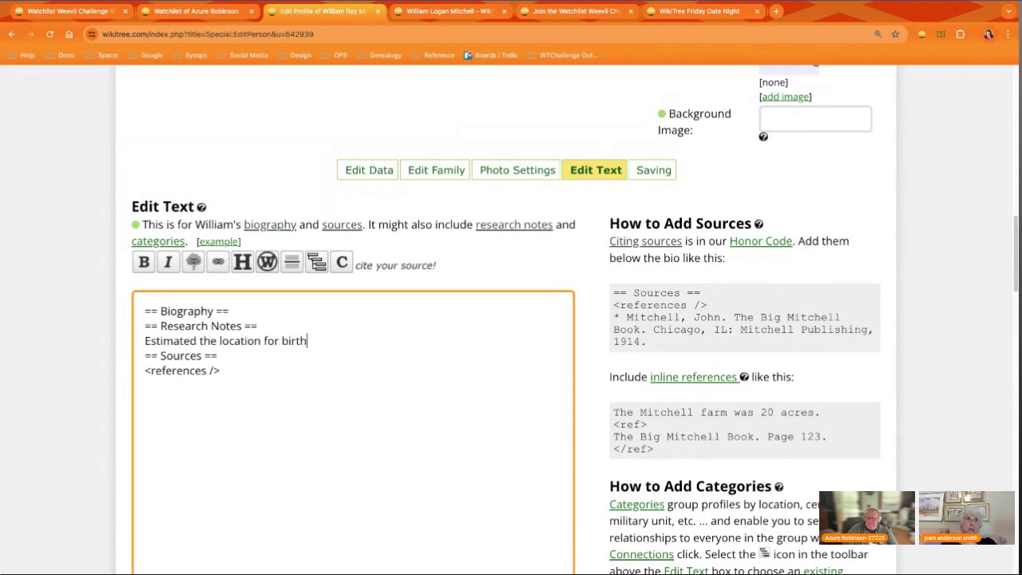
key(BackSpace)
key(BackSpace)
key(BackSpace)
text(eath base)
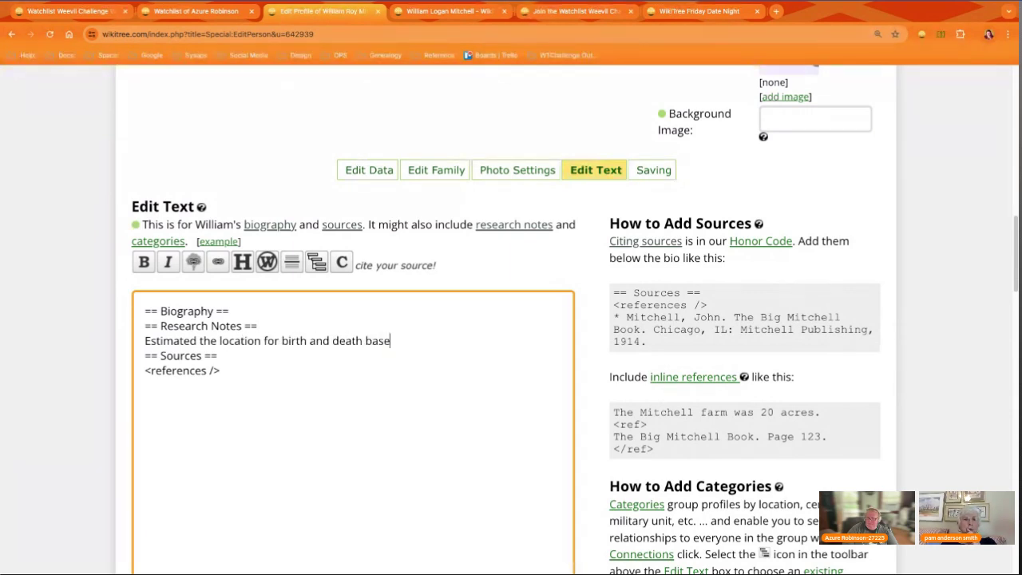
text(d on r)
text(ather)
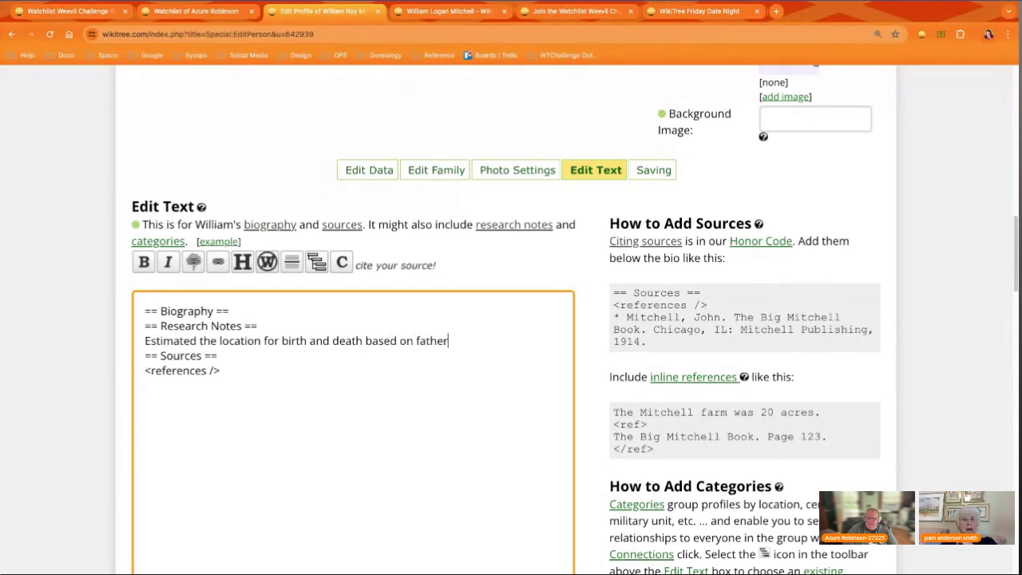
text('s prof)
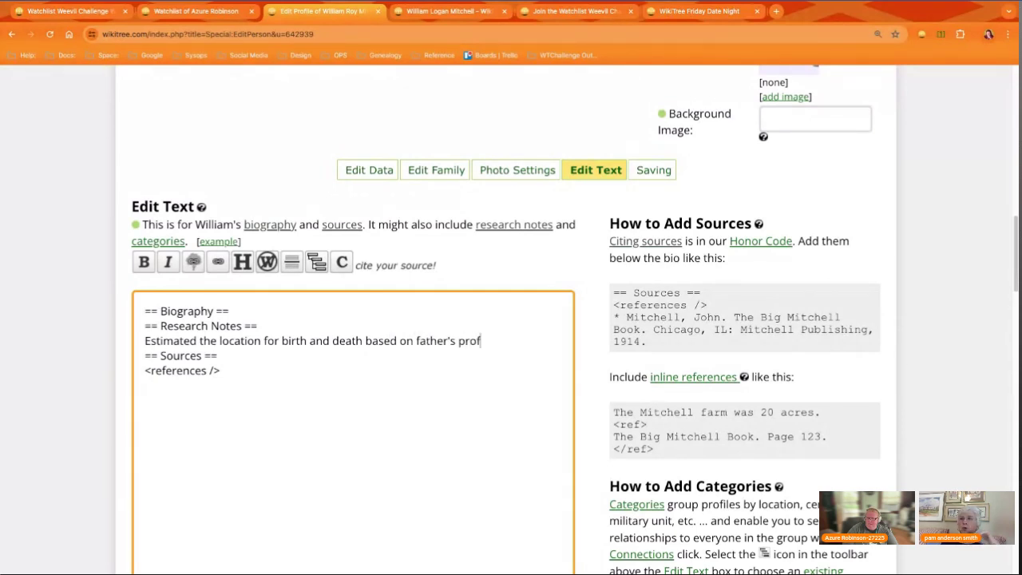
text(ile. ~~~~)
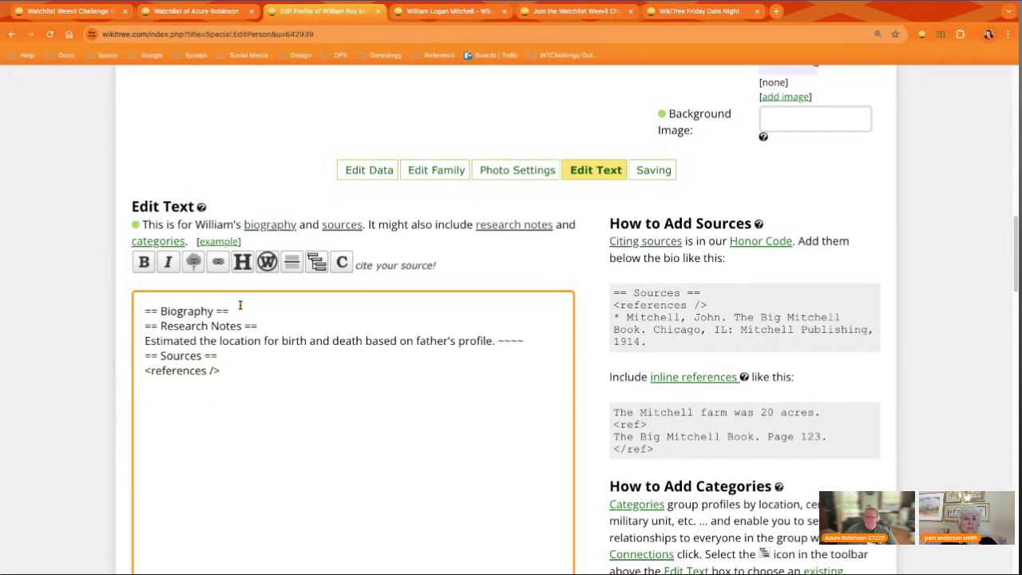
Step: Insert {{Unsourced|Western Australia}} as a new first line above == Biography ==
click(312, 273)
text(u)
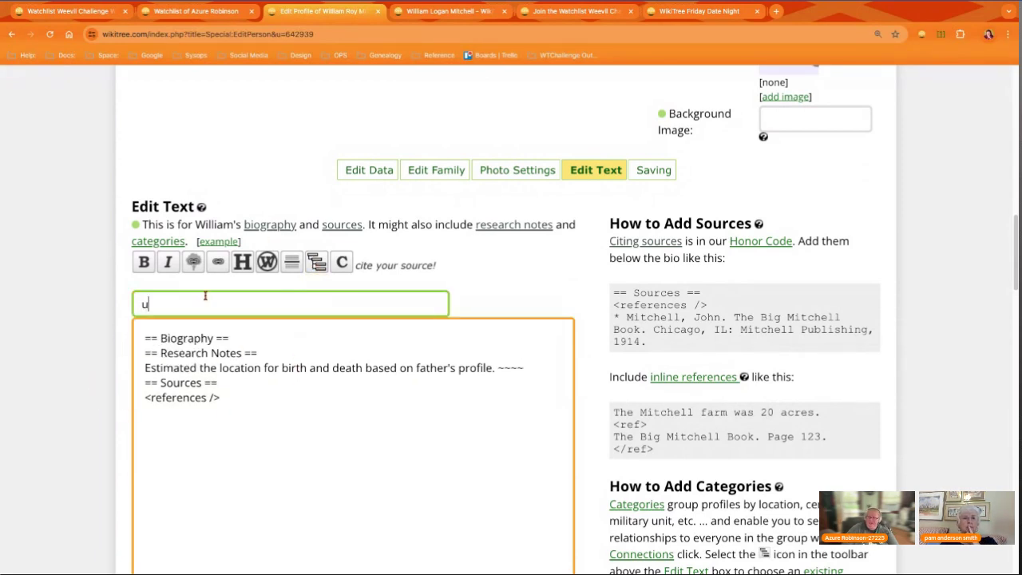
text(n)
key(BackSpace)
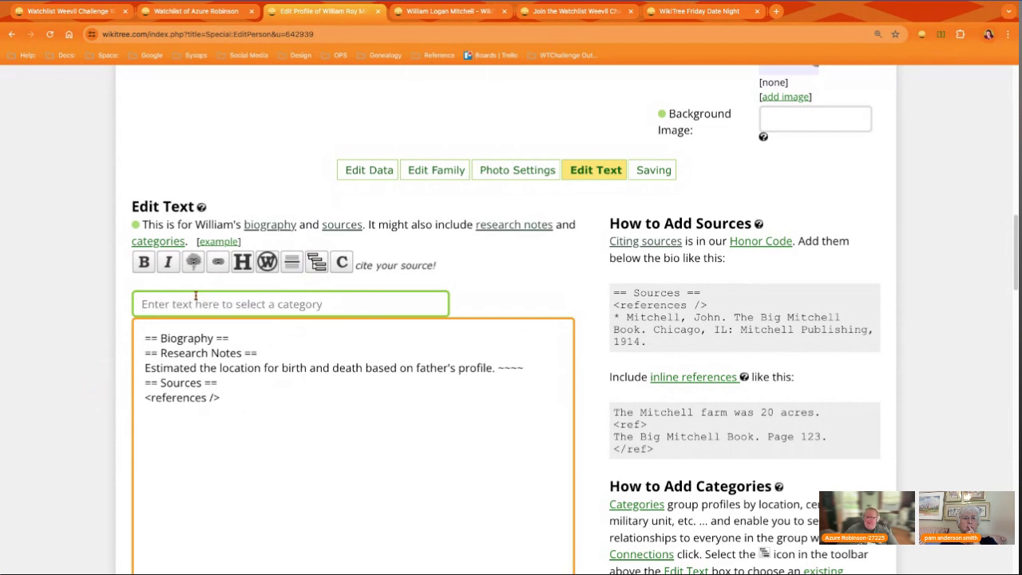
click(141, 337)
key(Return)
text({{U)
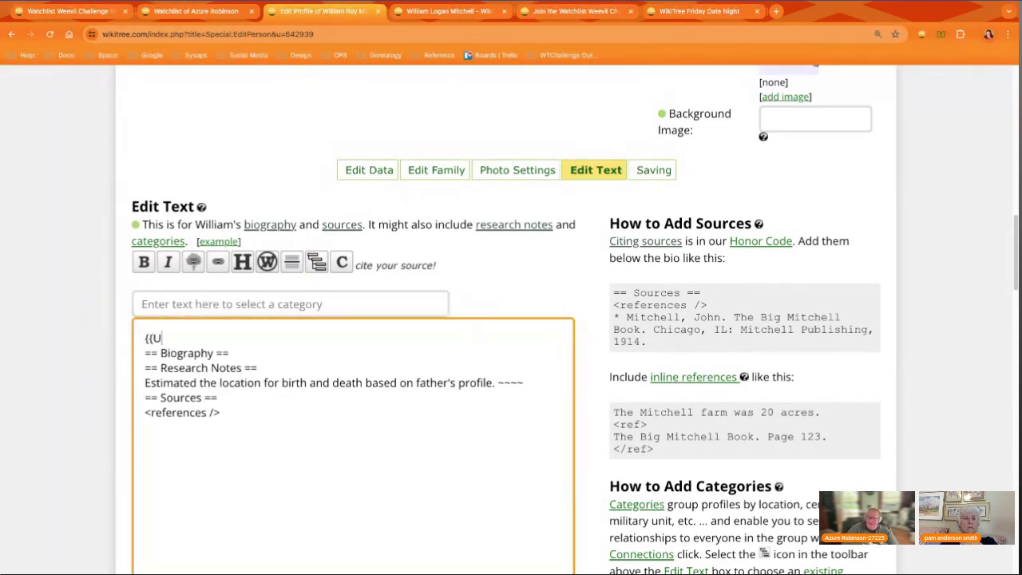
text(nsourced|Western)
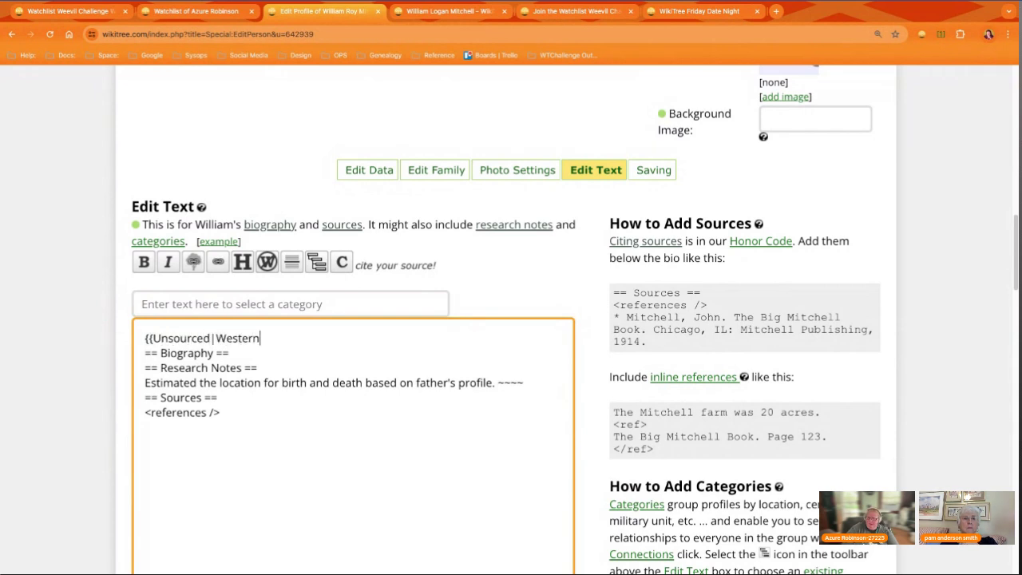
text( Australia)
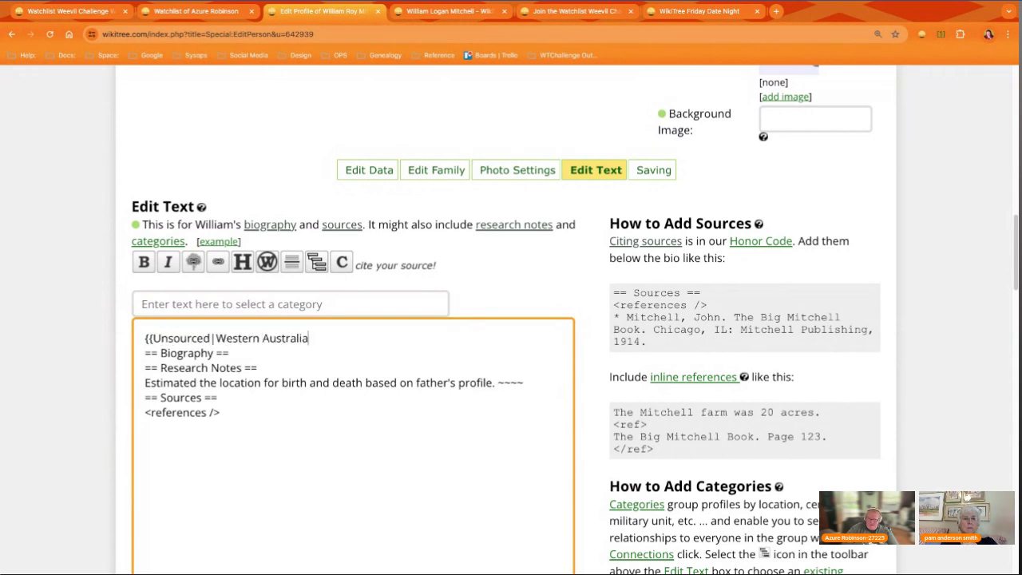
text(}})
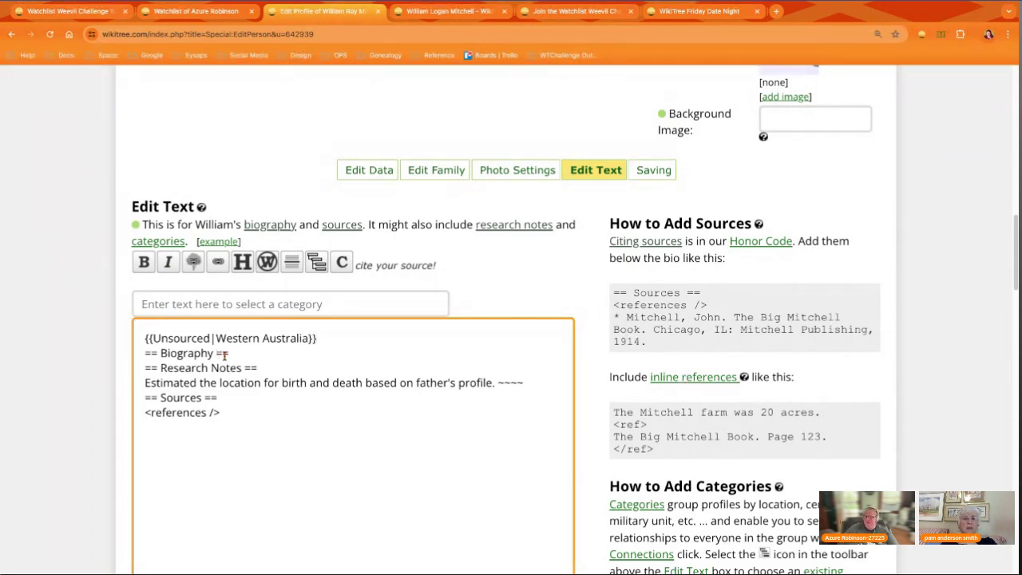
Step: Write the change summary 'adding bio and sources header, unsourced template and research notes'
scroll(644, 379, down, 10)
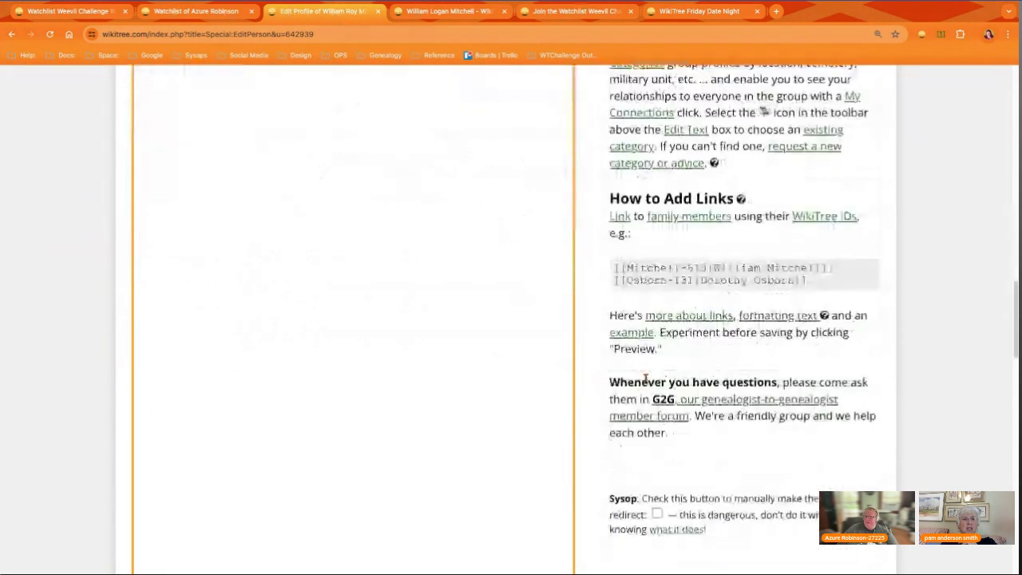
scroll(647, 376, down, 4)
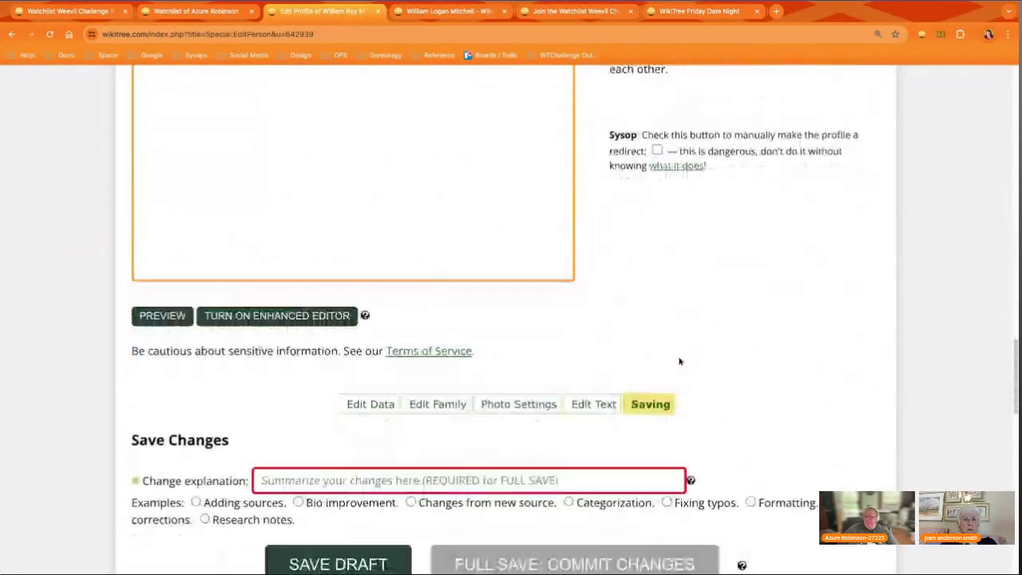
click(317, 347)
text(a)
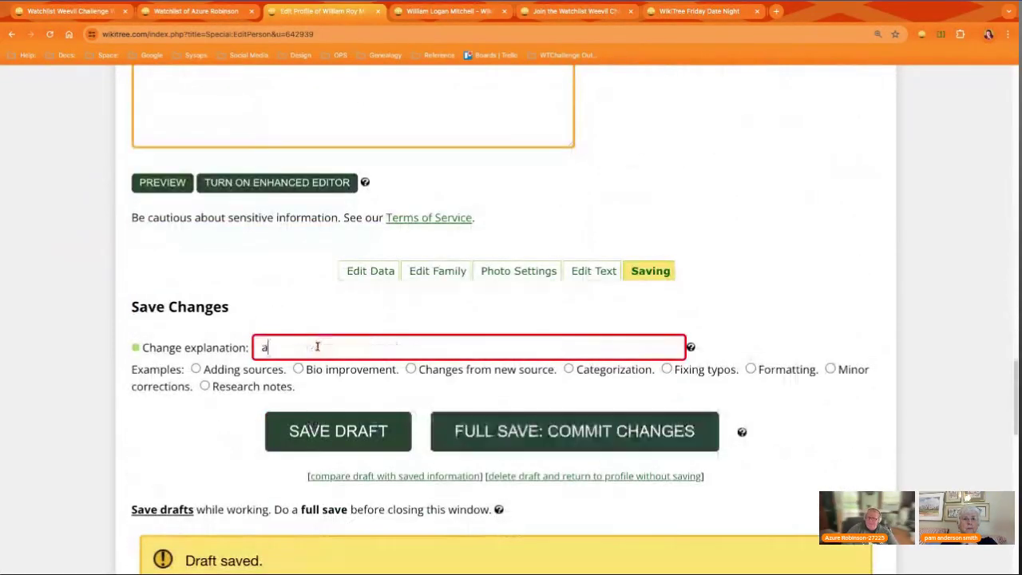
text(dding bio a)
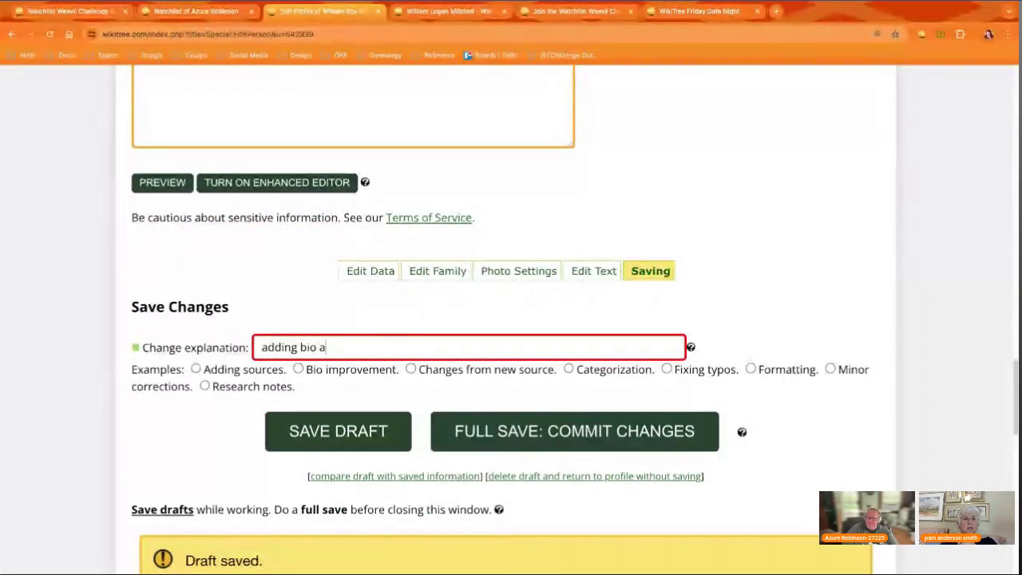
text(nd sources )
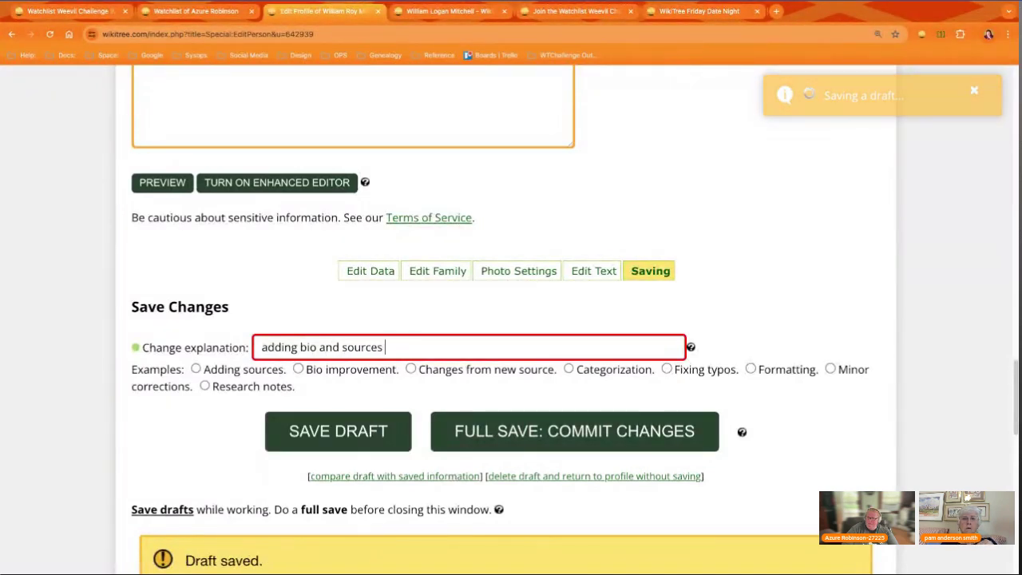
text(header)
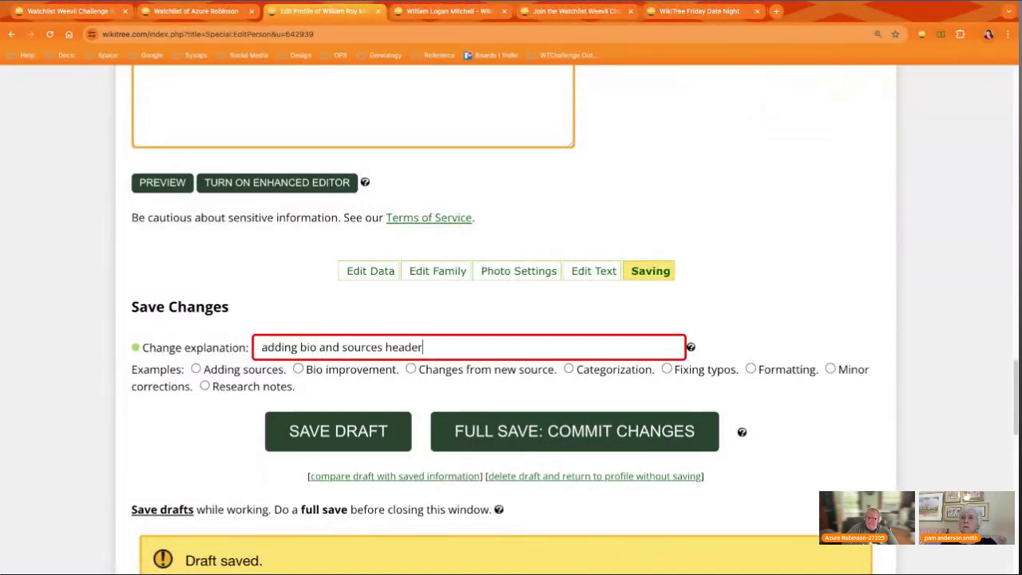
text(, unsourced )
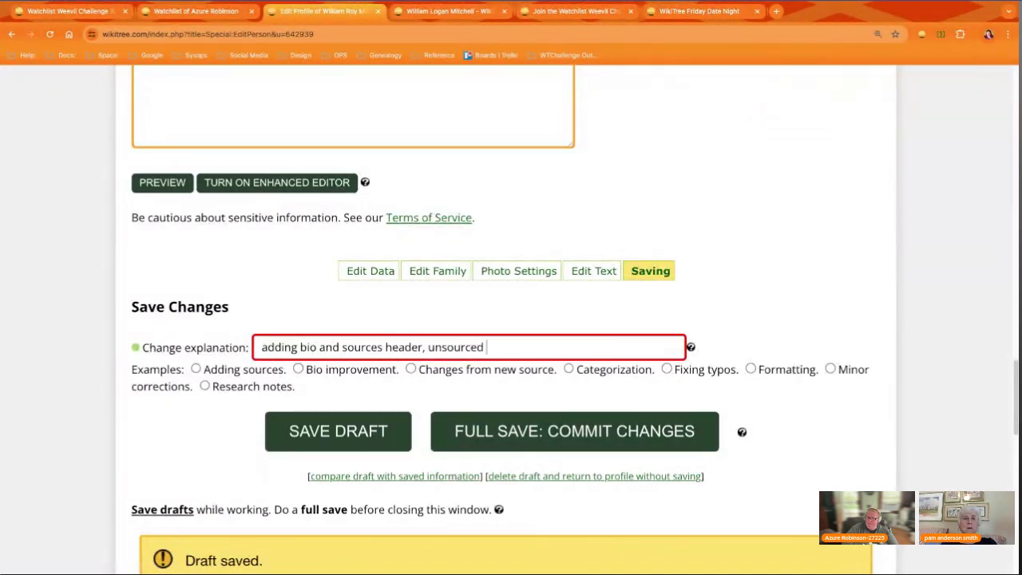
text(template and)
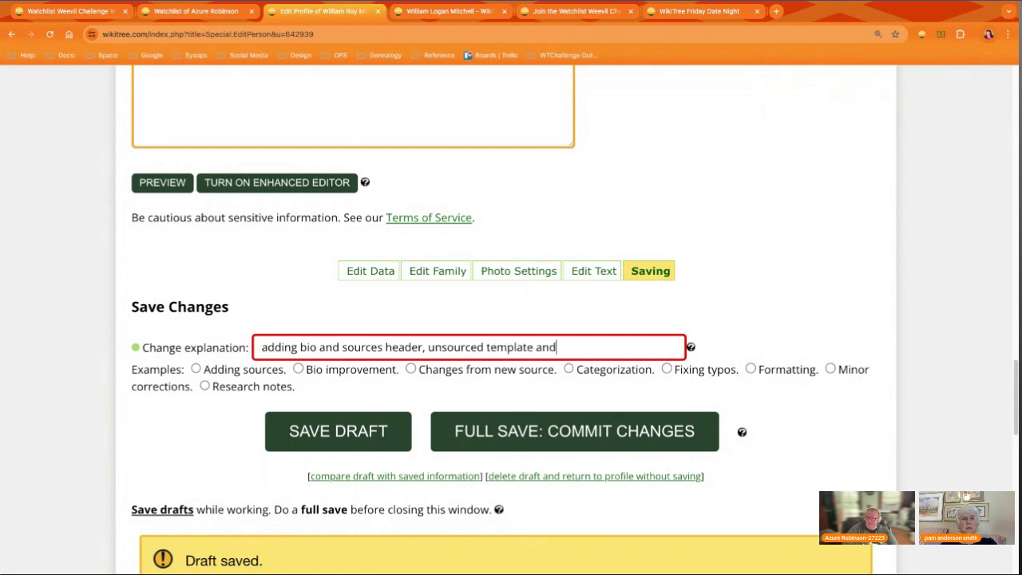
text( research )
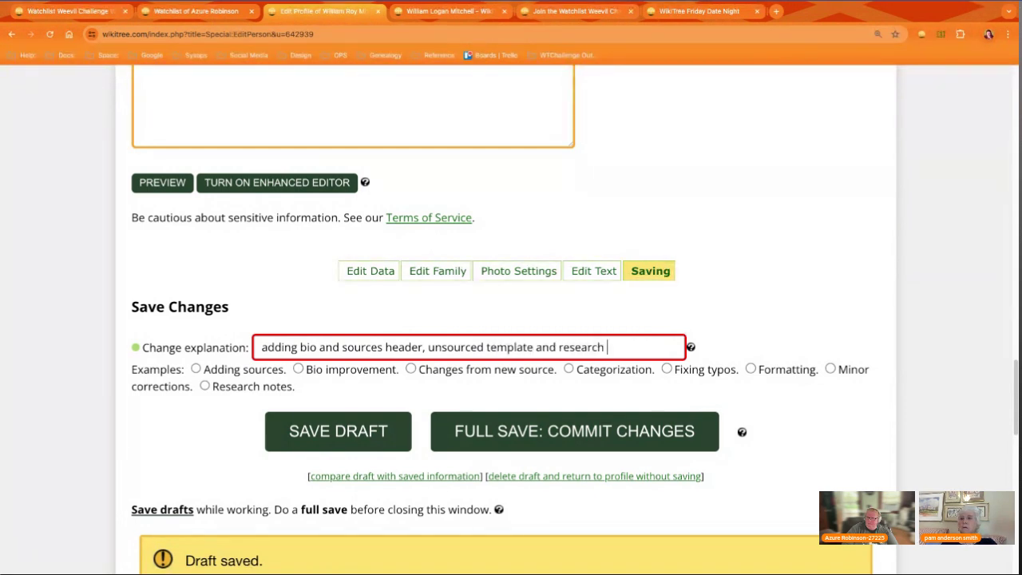
text(notes)
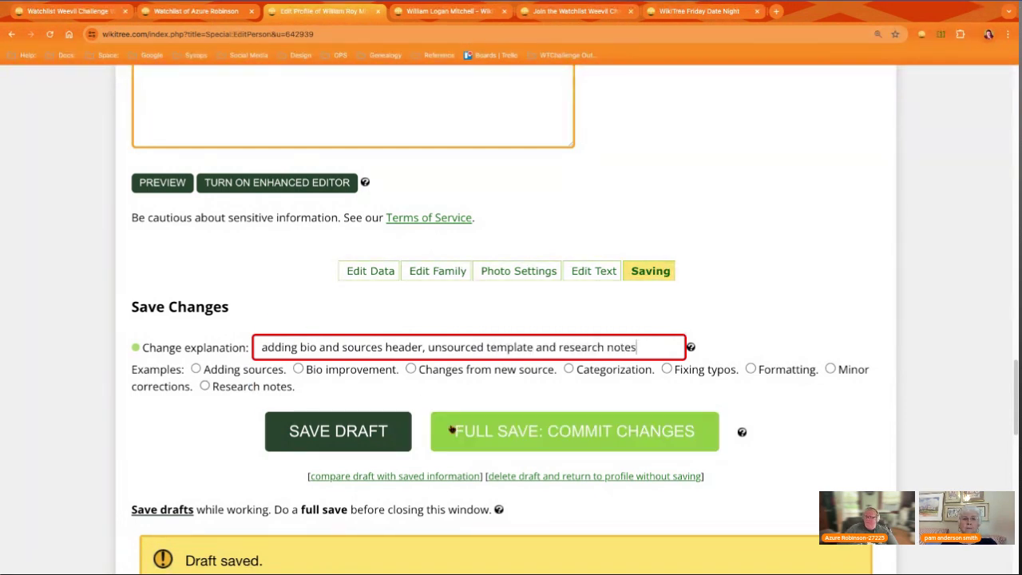
Step: Commit the edits with Full Save and review the Biography, Research Notes and Sources sections
click(452, 431)
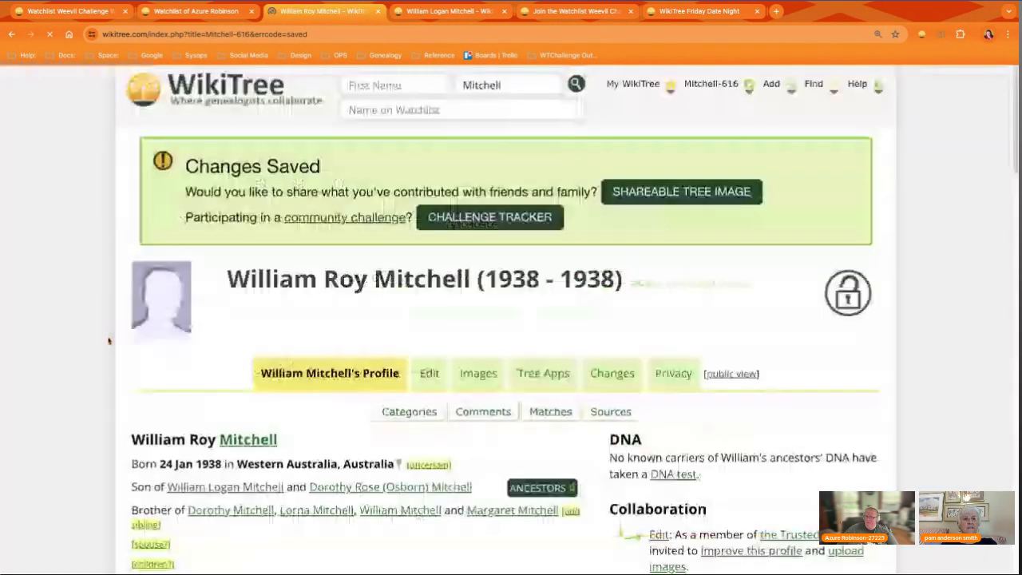
scroll(77, 353, down, 3)
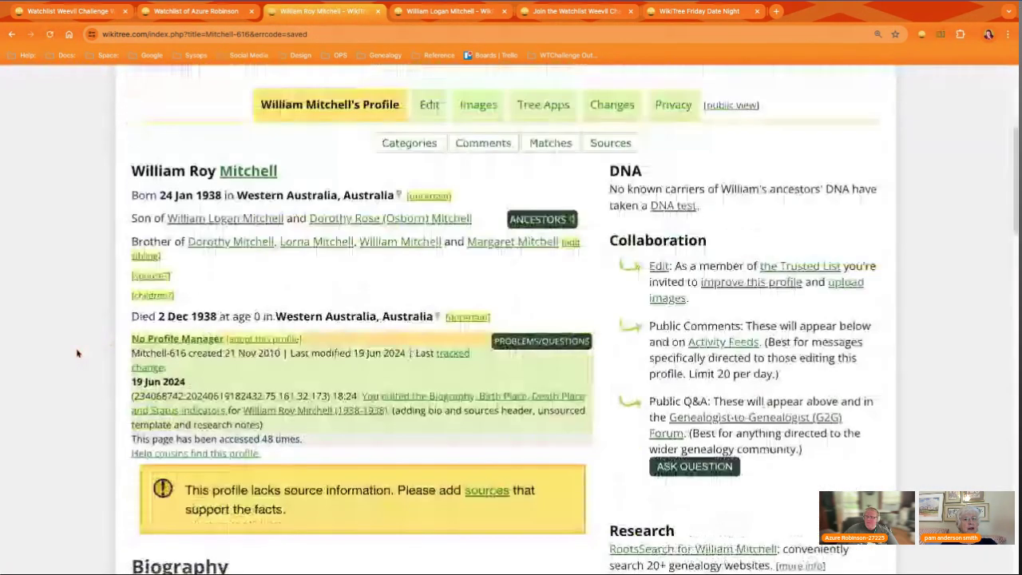
scroll(76, 353, down, 1)
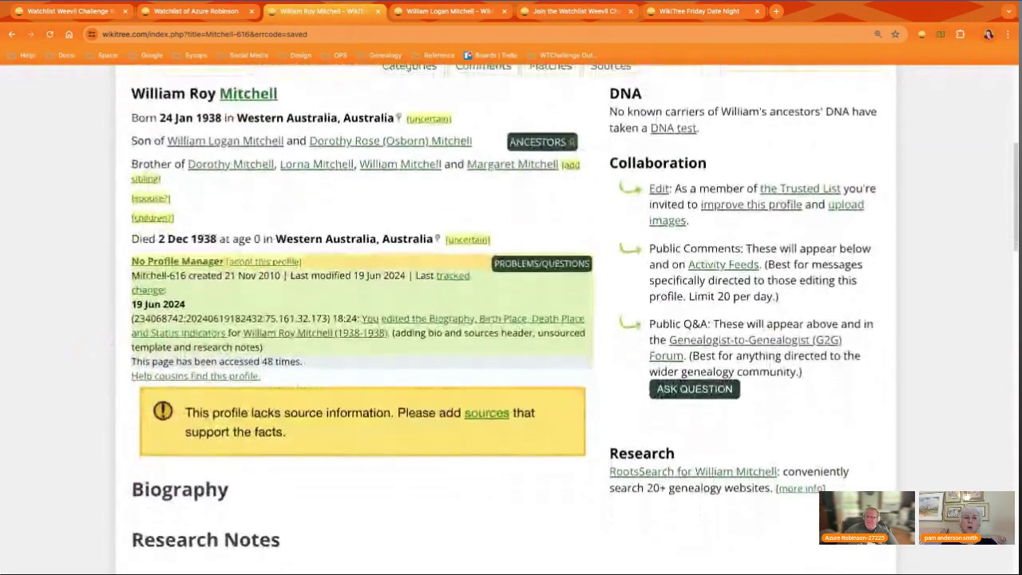
scroll(505, 320, down, 1)
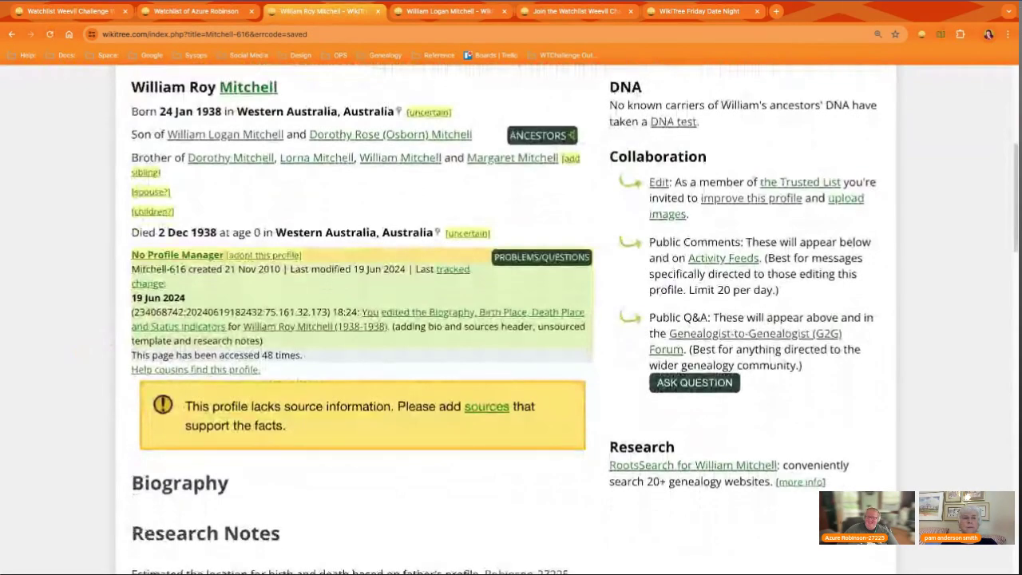
scroll(505, 320, down, 1)
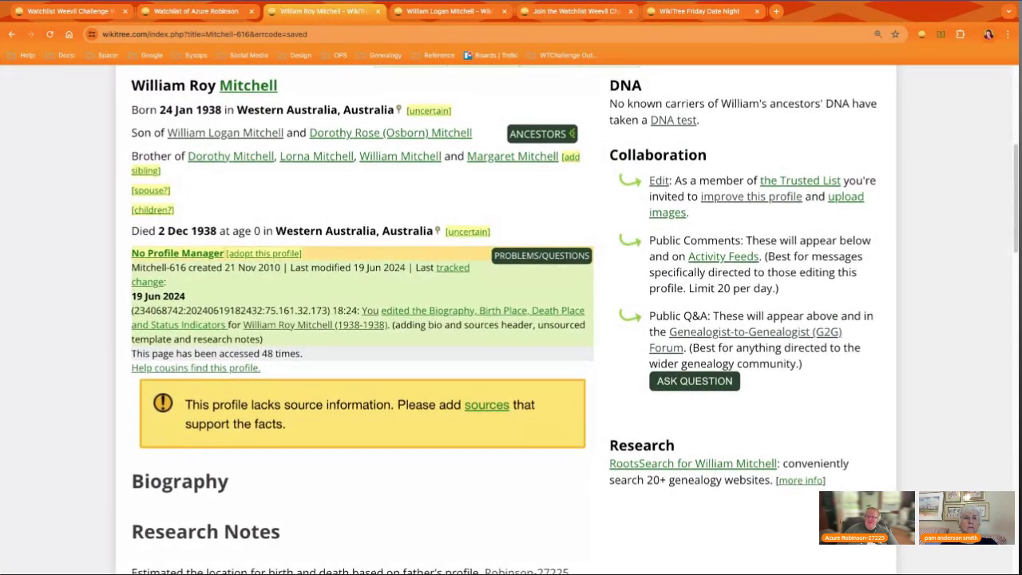
scroll(80, 279, down, 1)
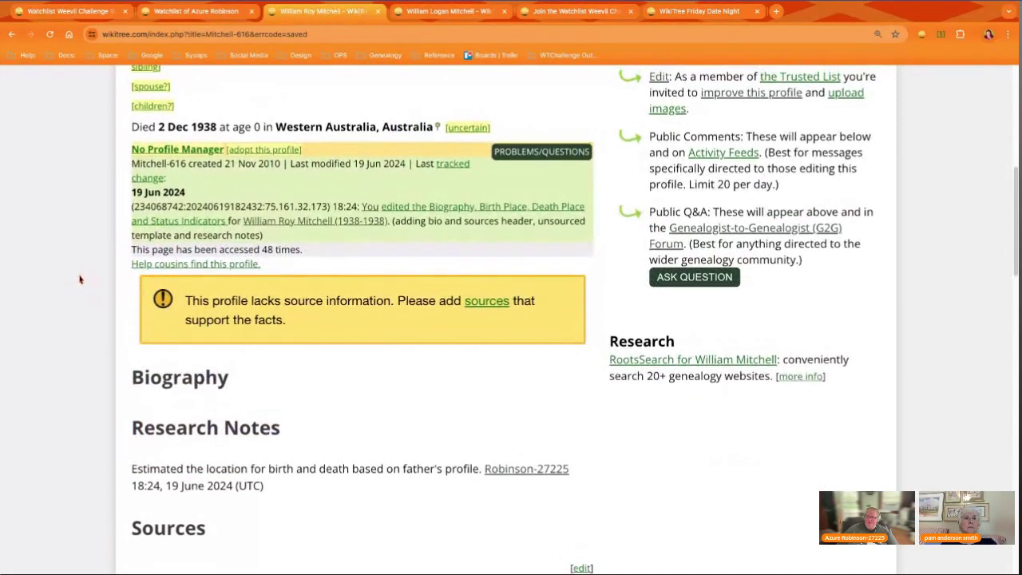
scroll(80, 279, up, 1)
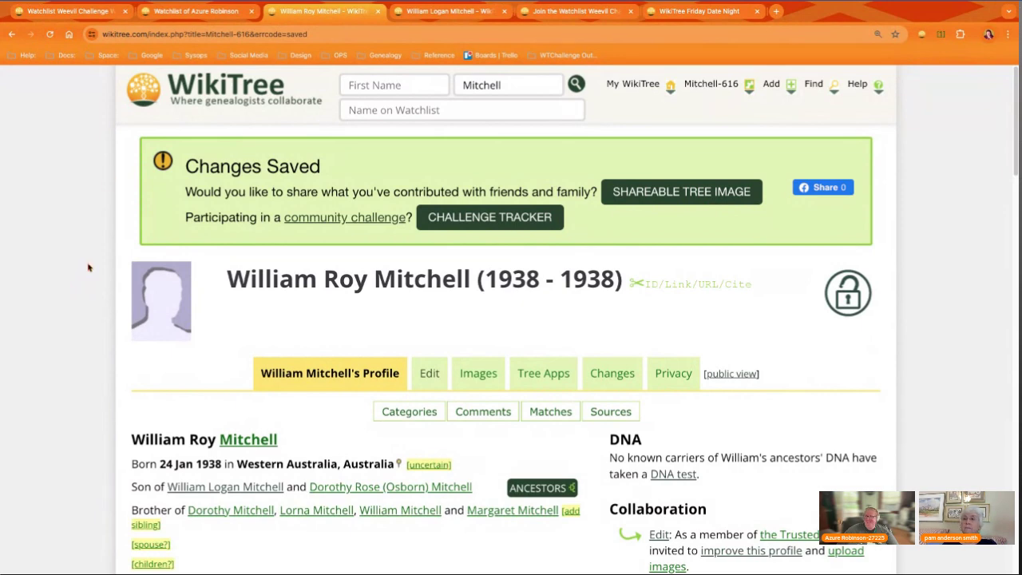
Step: Return to the Week 3 challenge page at its Estimated Date and Research Notes guidance
click(37, 14)
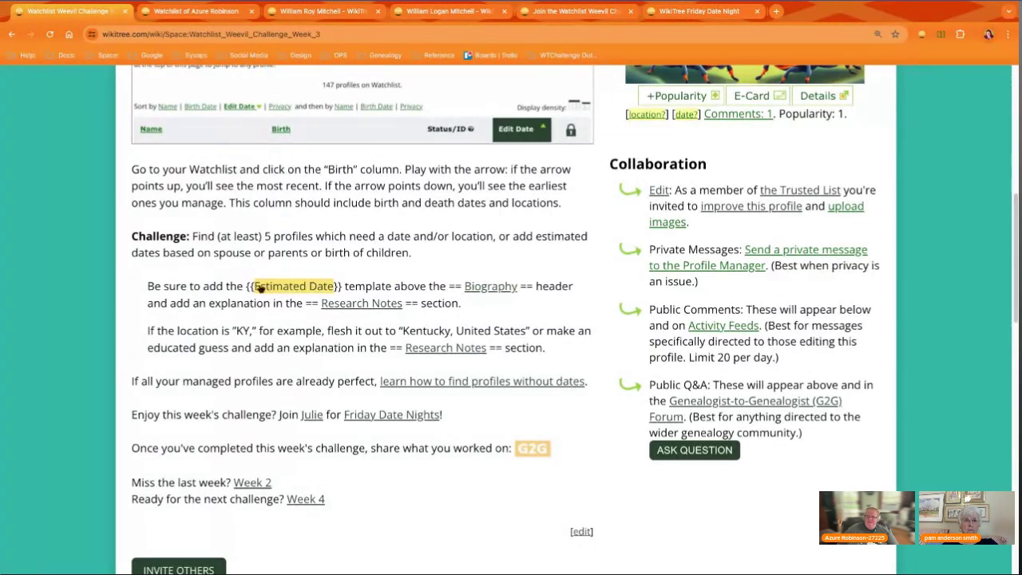
click(233, 283)
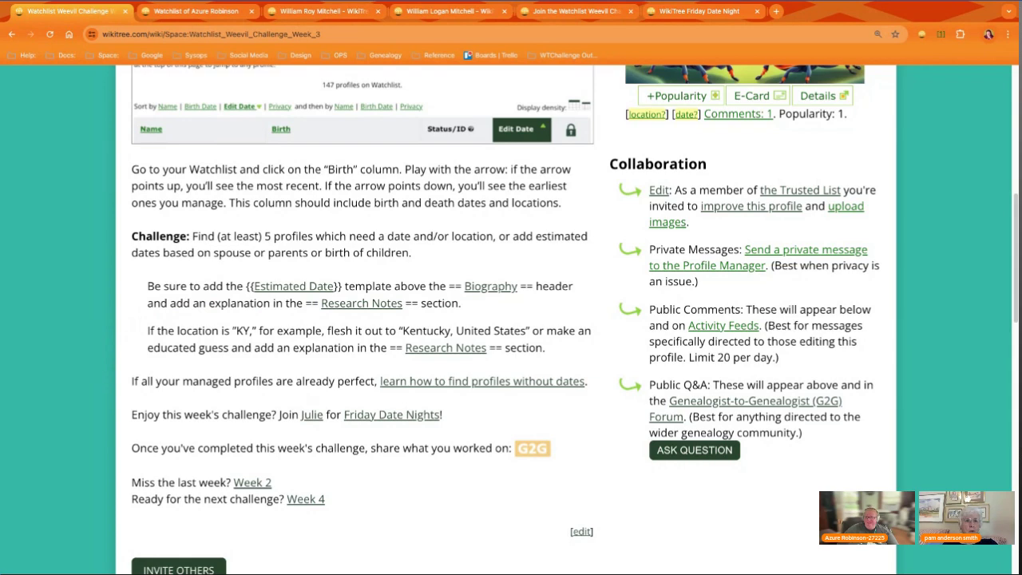
scroll(511, 319, down, 1)
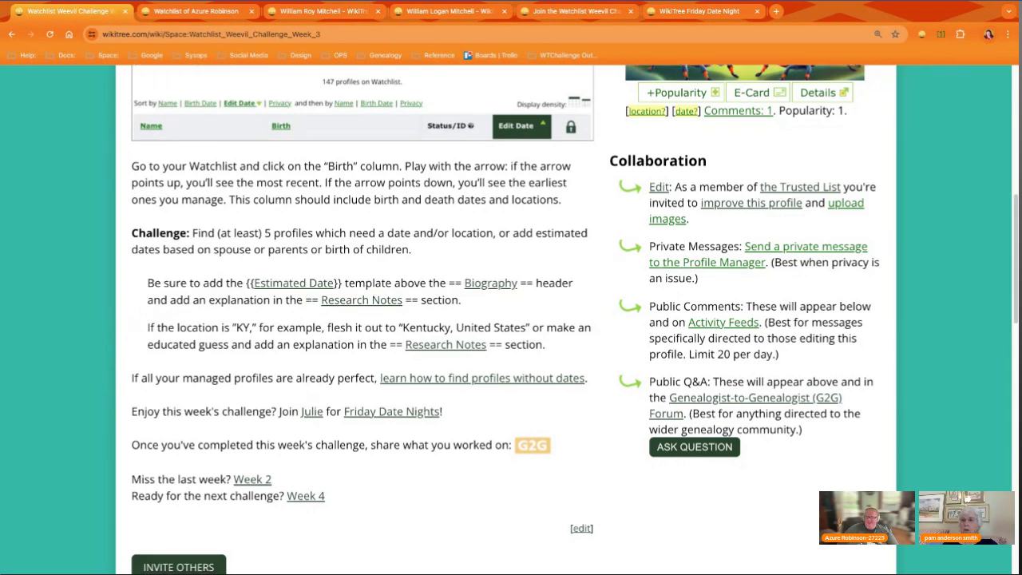
scroll(511, 320, down, 1)
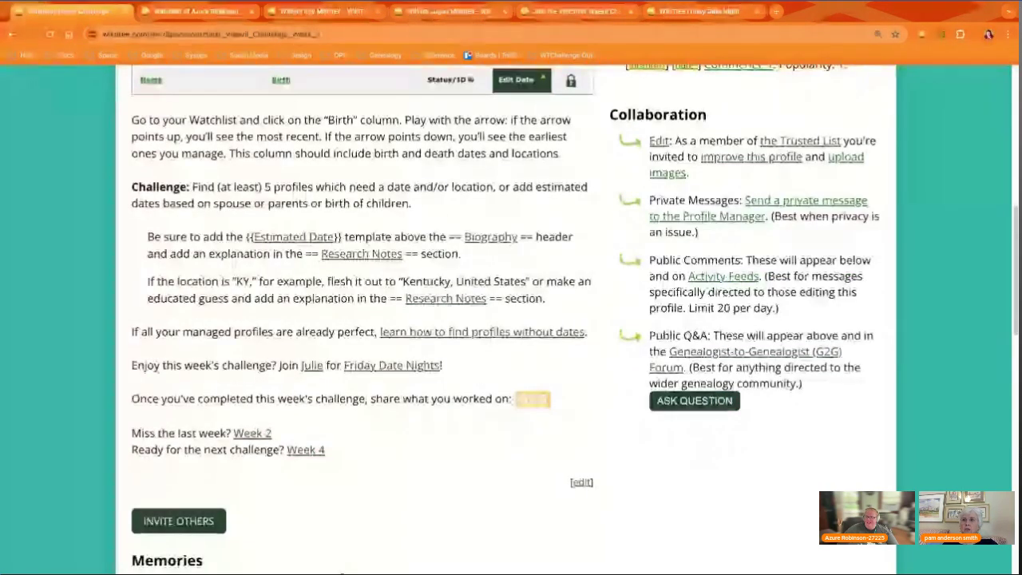